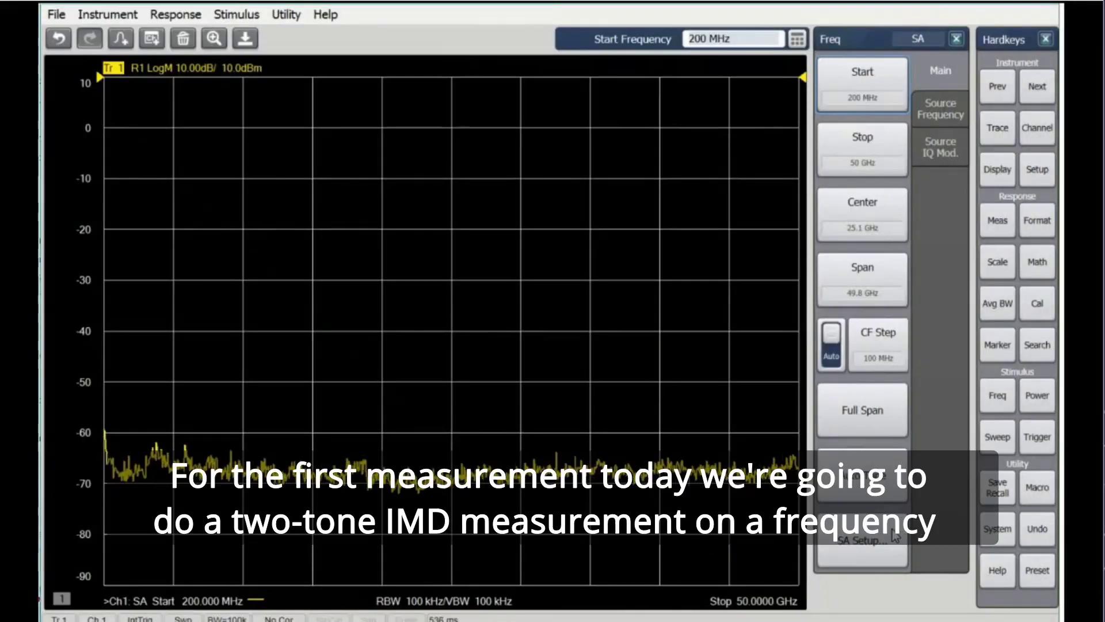
# - Review the Port 1 bypass-switch combiner path in SA Setup's Path Configuration and confirm with OK
pyautogui.click(889, 539)
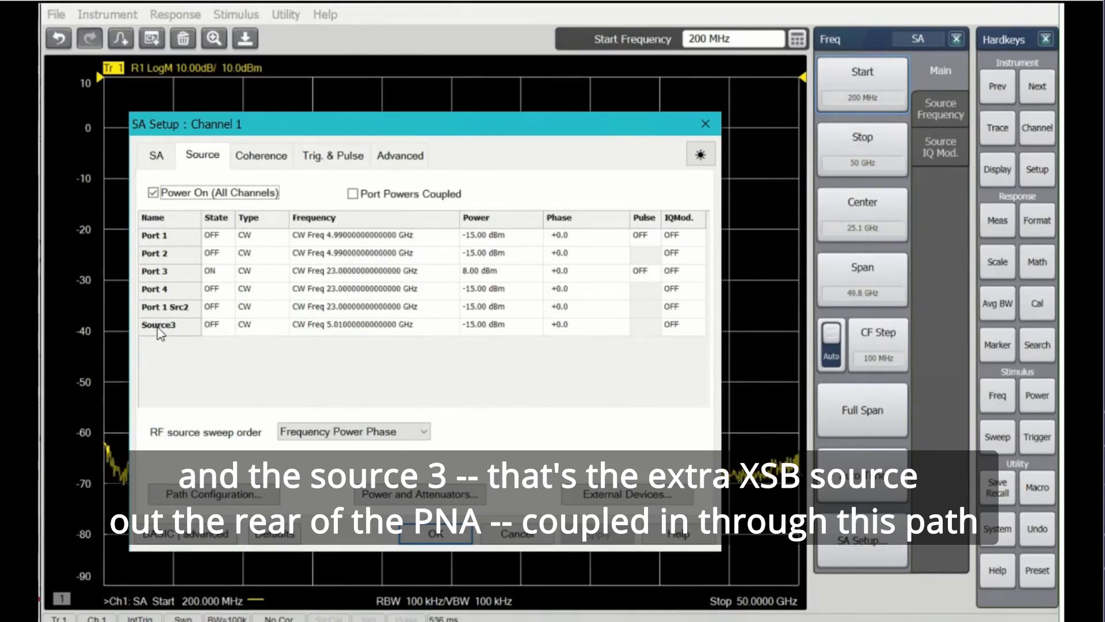
pyautogui.click(202, 492)
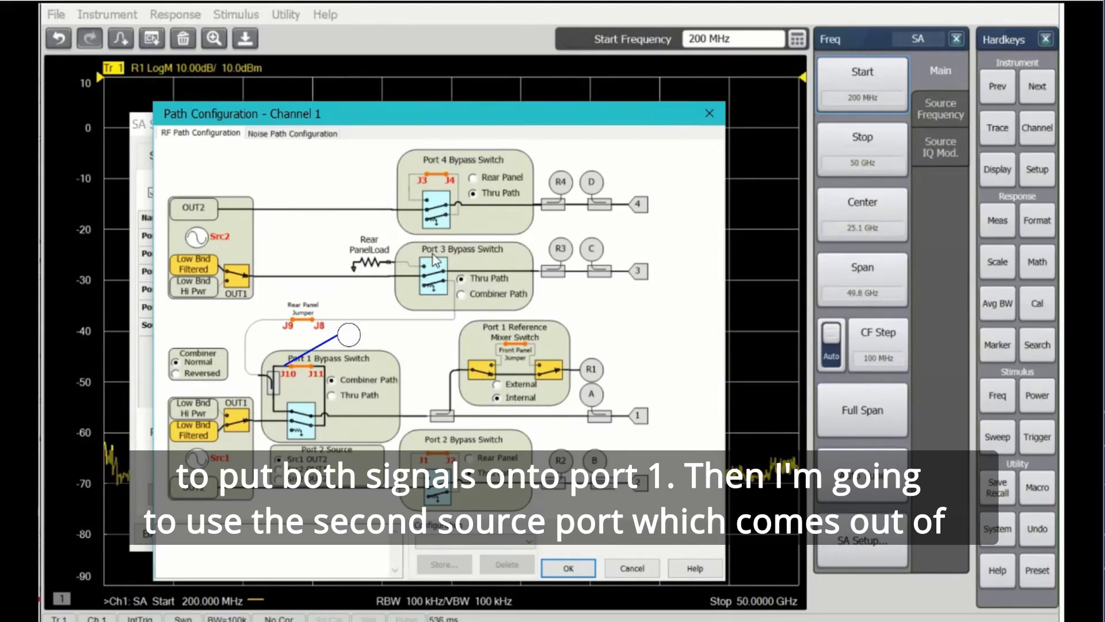
pyautogui.click(567, 566)
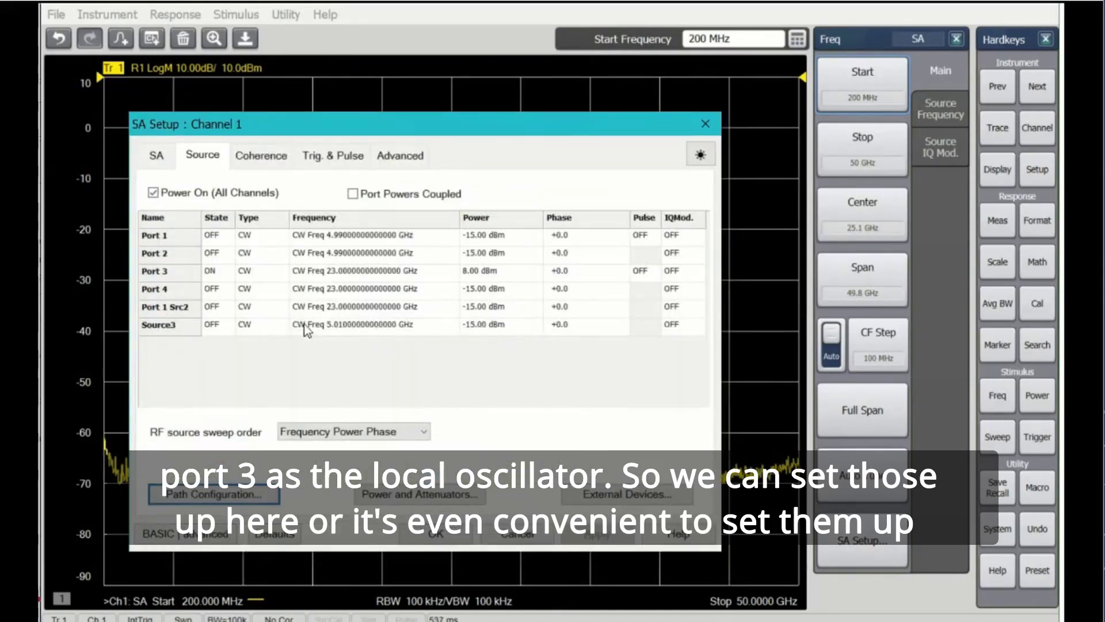
# - Close SA Setup and switch on the port 1 tone and Source3 as the second tone
pyautogui.click(425, 538)
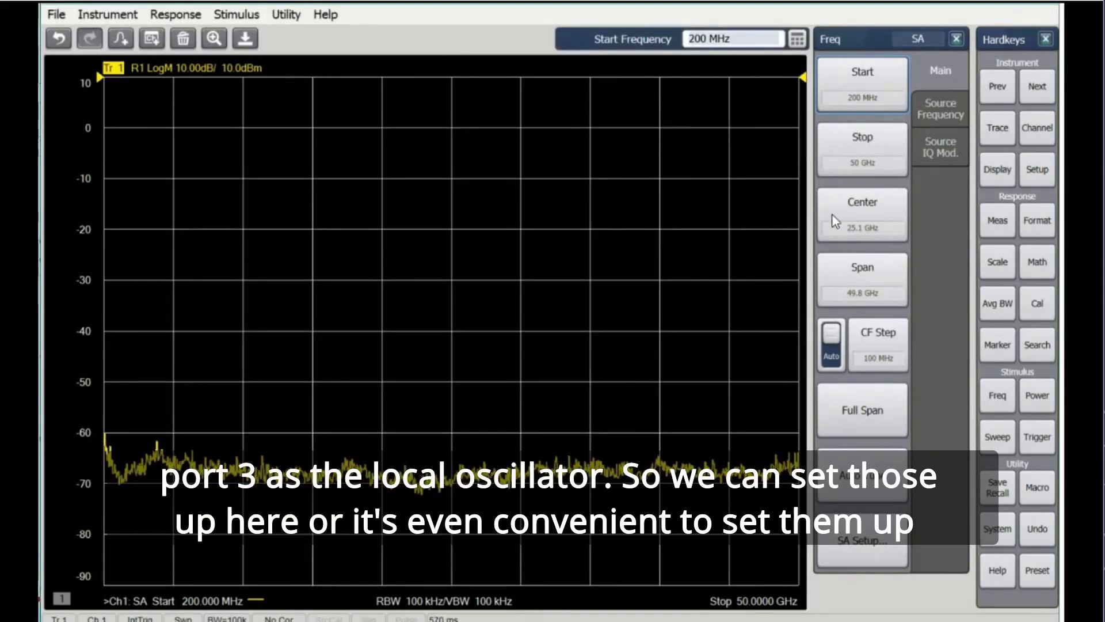
pyautogui.click(949, 113)
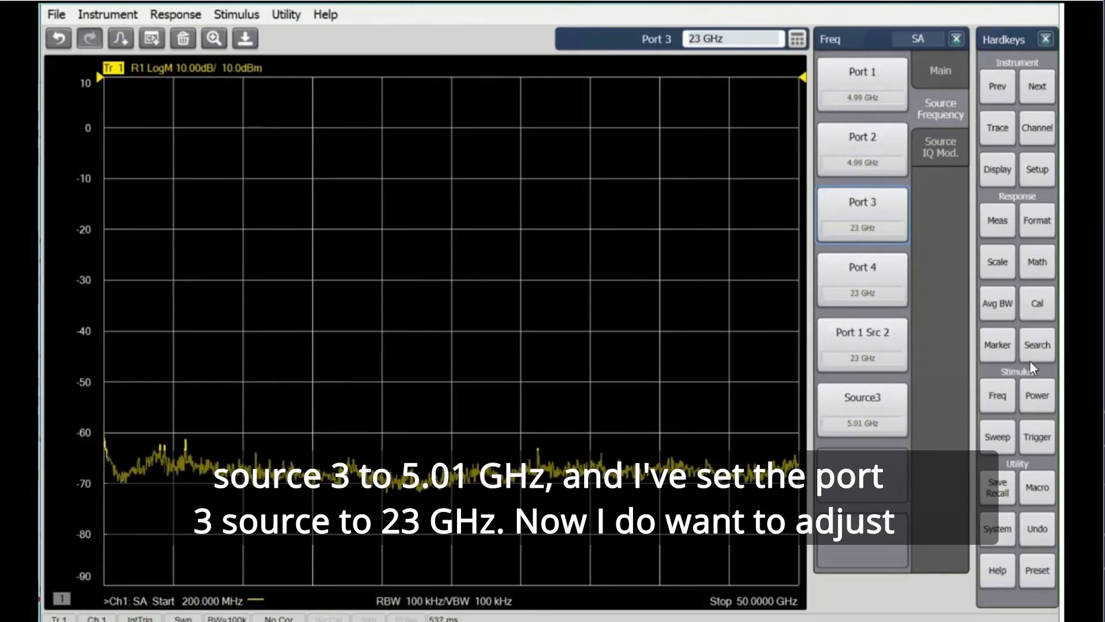
pyautogui.click(1036, 397)
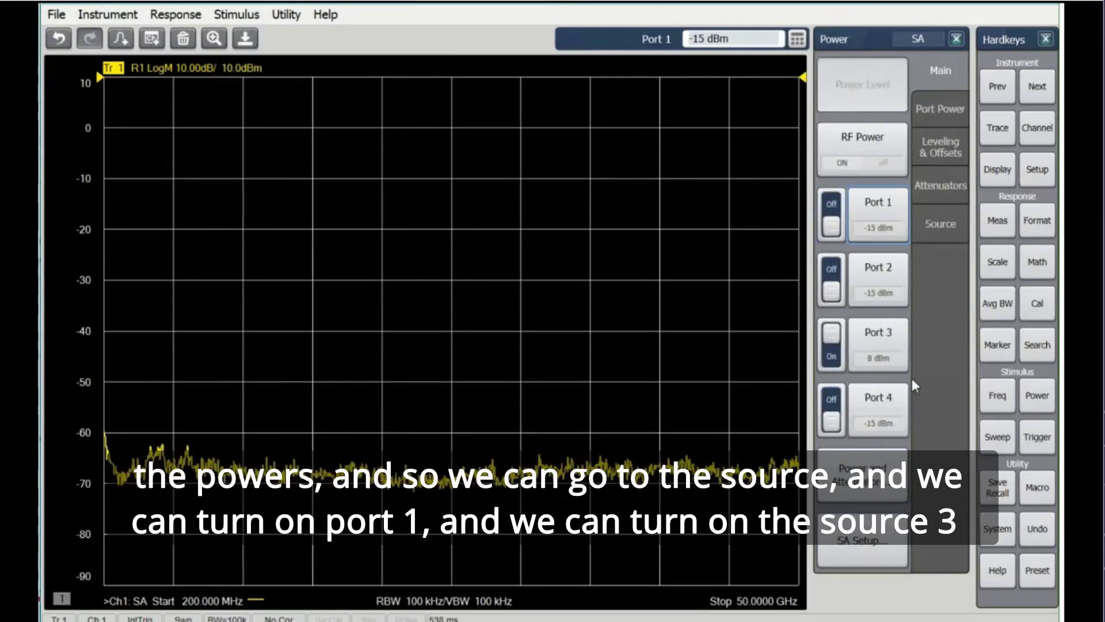
pyautogui.click(930, 220)
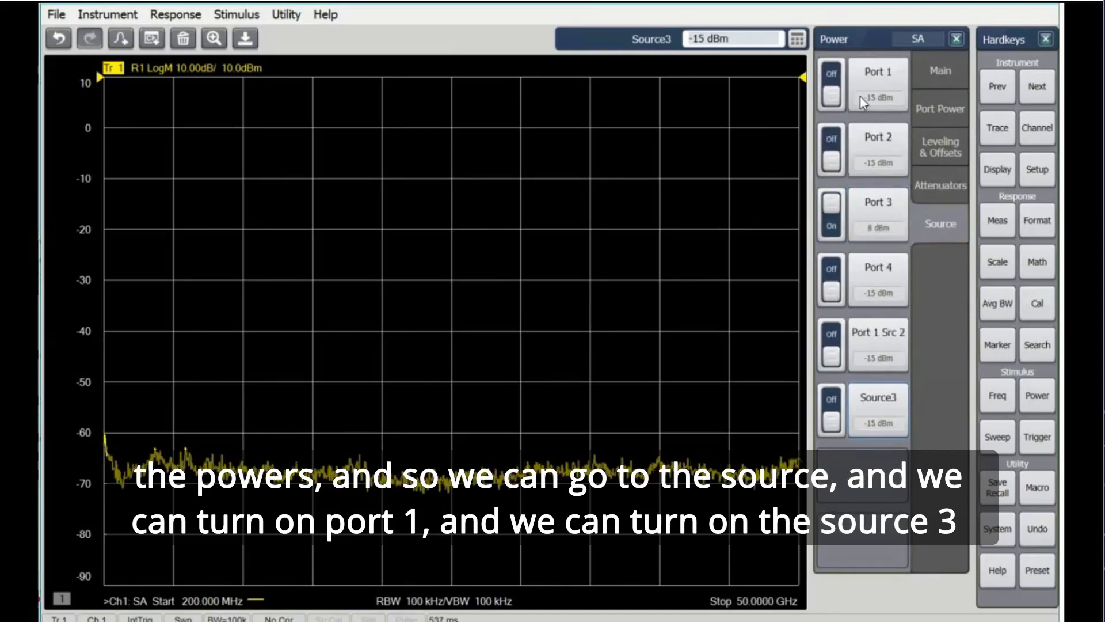
pyautogui.click(831, 86)
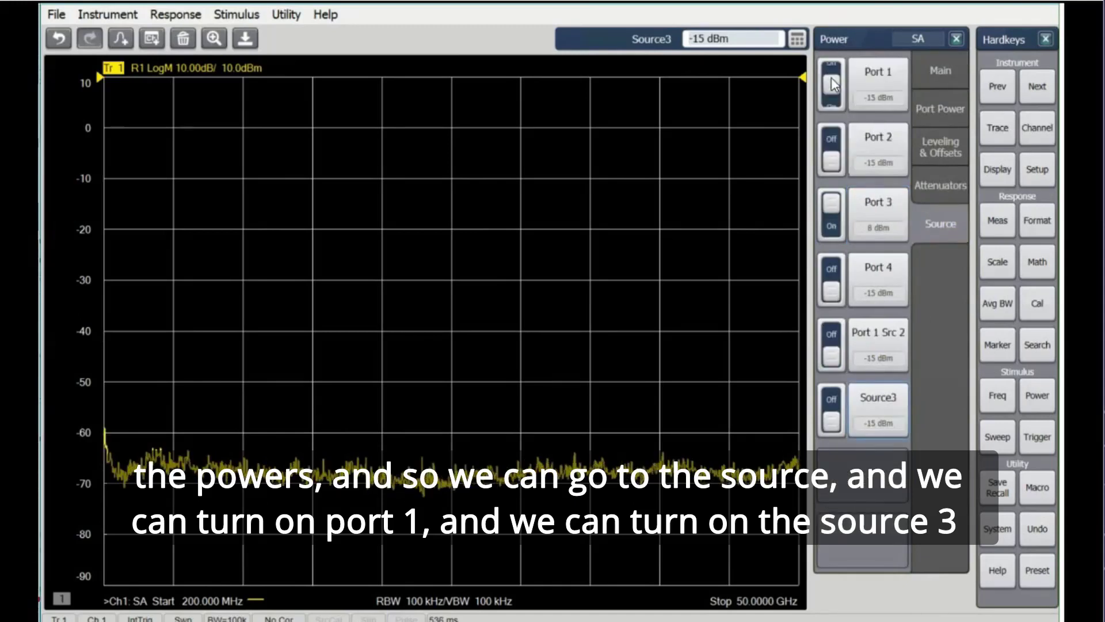
pyautogui.click(831, 394)
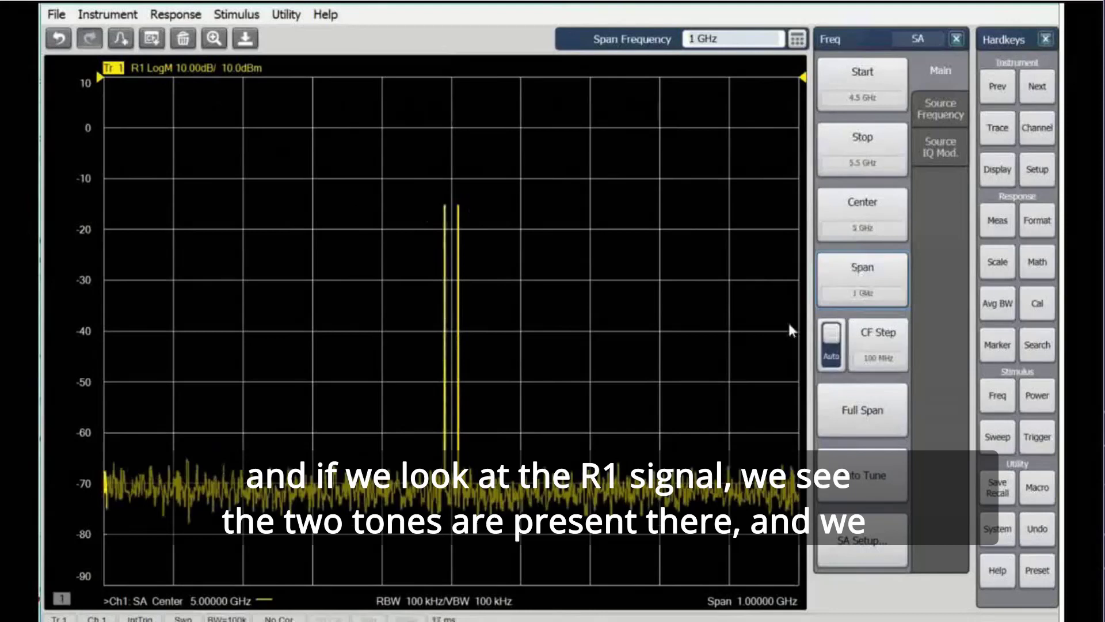
# - Put marker 1 on the 4.99 GHz tone and marker 2 on the 5.01 GHz tone
pyautogui.click(1004, 351)
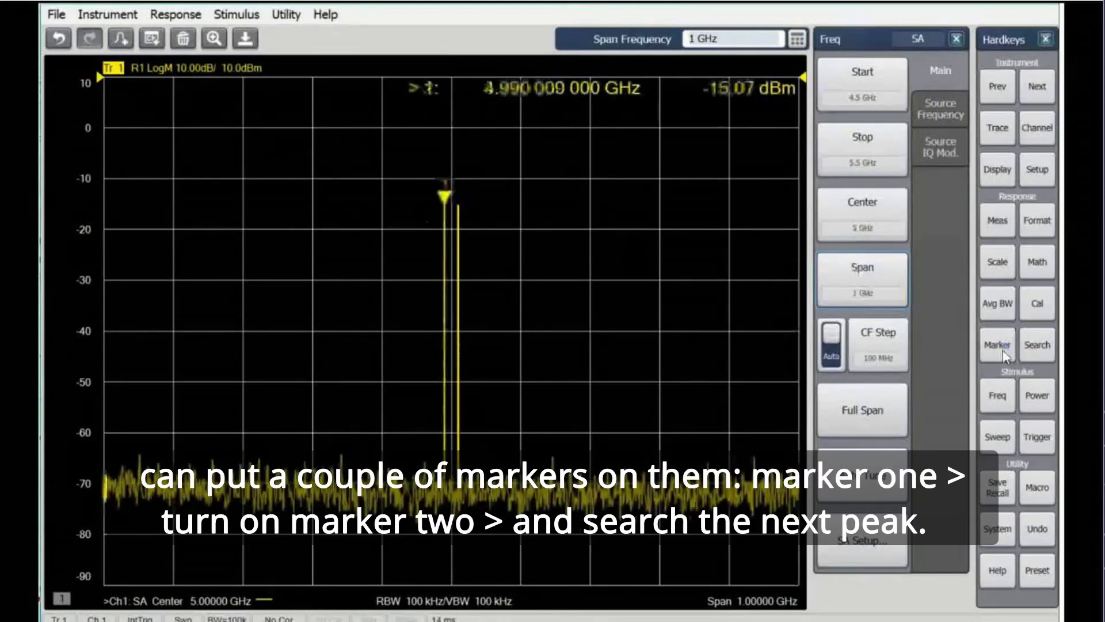
pyautogui.click(827, 156)
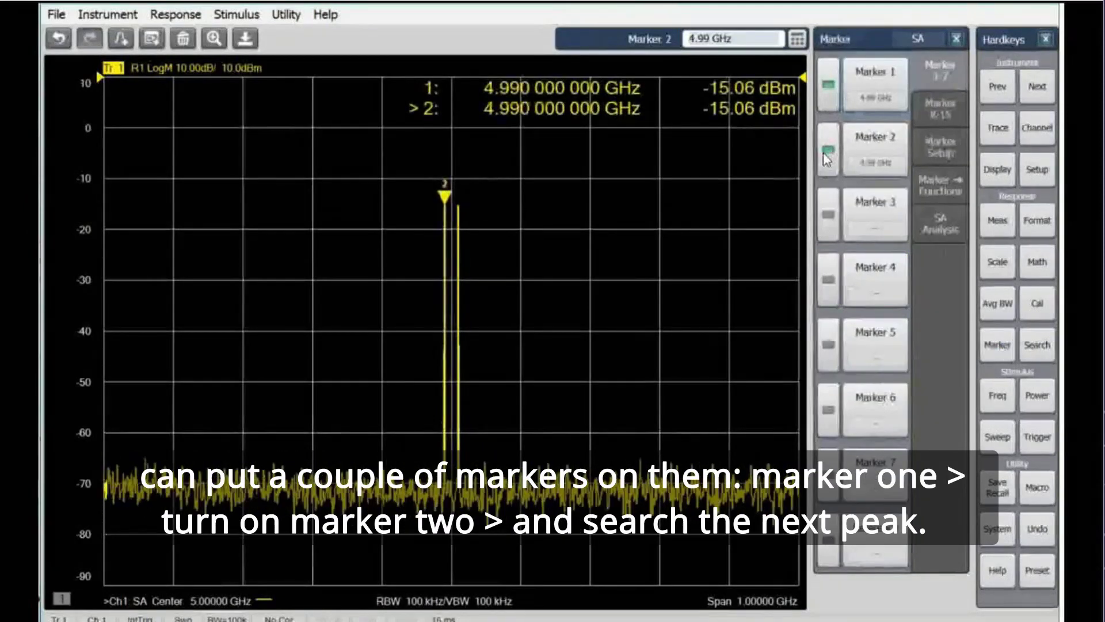
pyautogui.click(1037, 344)
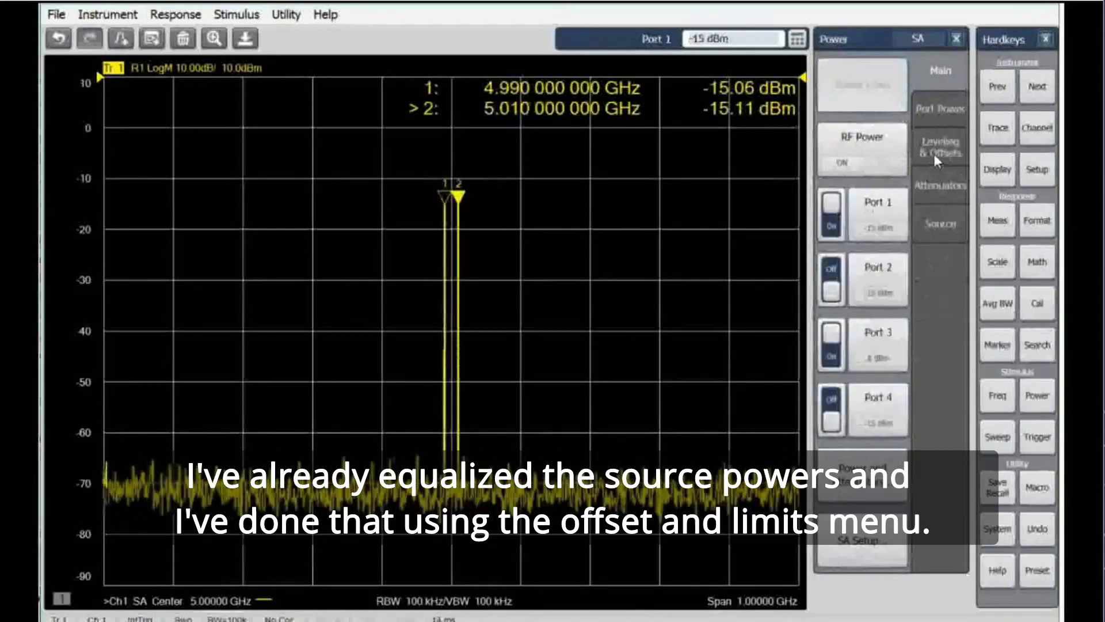
# - Review the power offsets table, with port 1 at -1.20 dB and Source3 at -14.10 dB
pyautogui.click(933, 154)
pyautogui.click(854, 352)
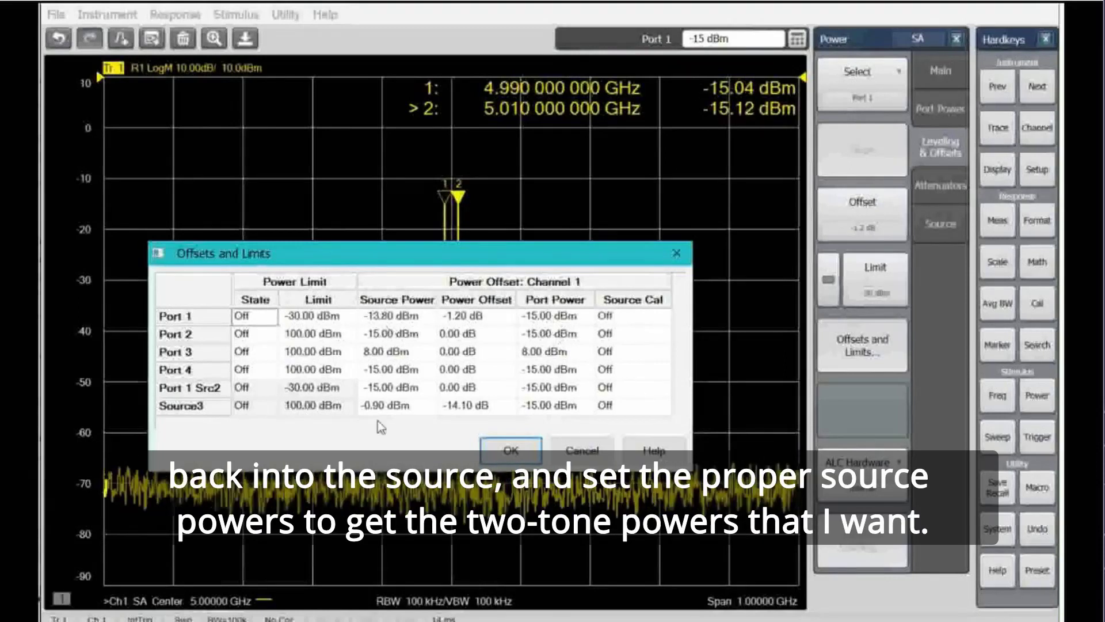
pyautogui.click(510, 450)
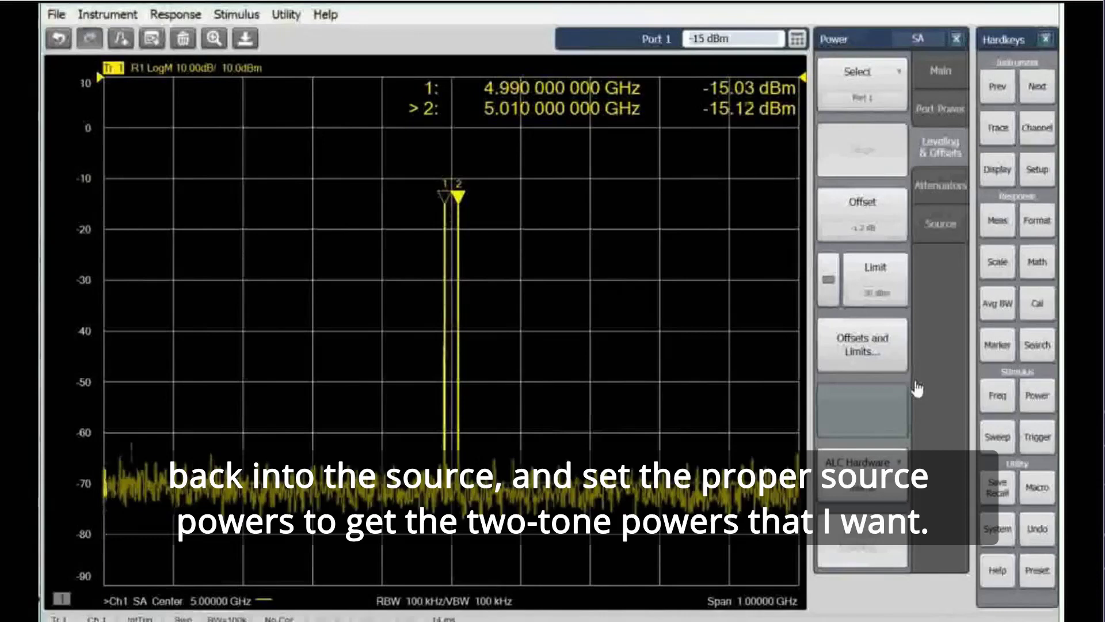
# - Switch the measurement to the B receiver and set the stop frequency to 30 GHz
pyautogui.click(998, 220)
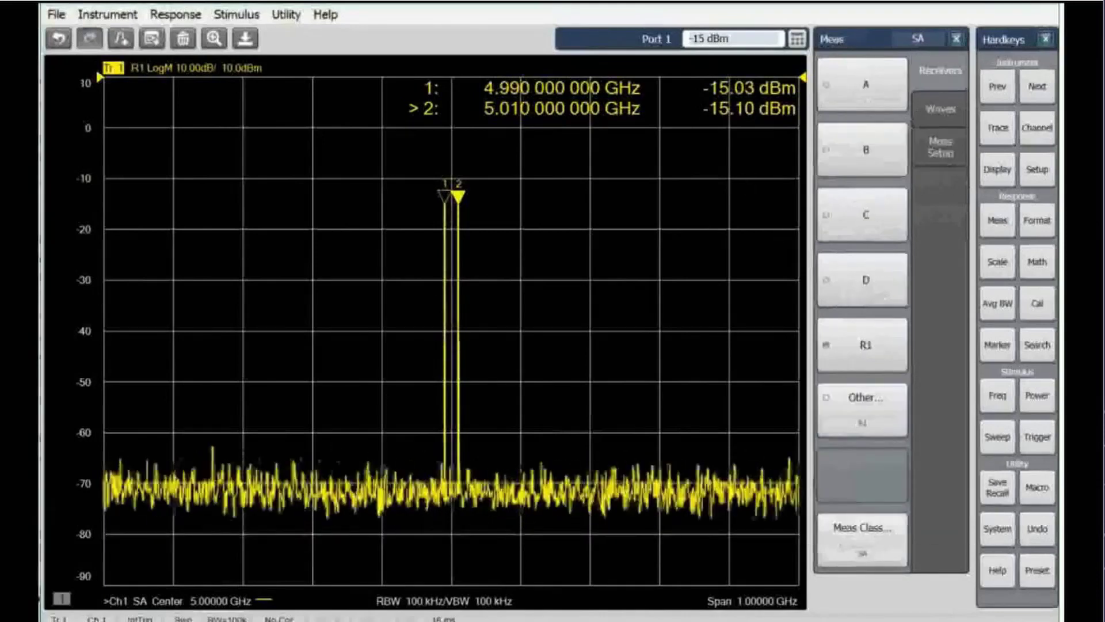
pyautogui.click(854, 149)
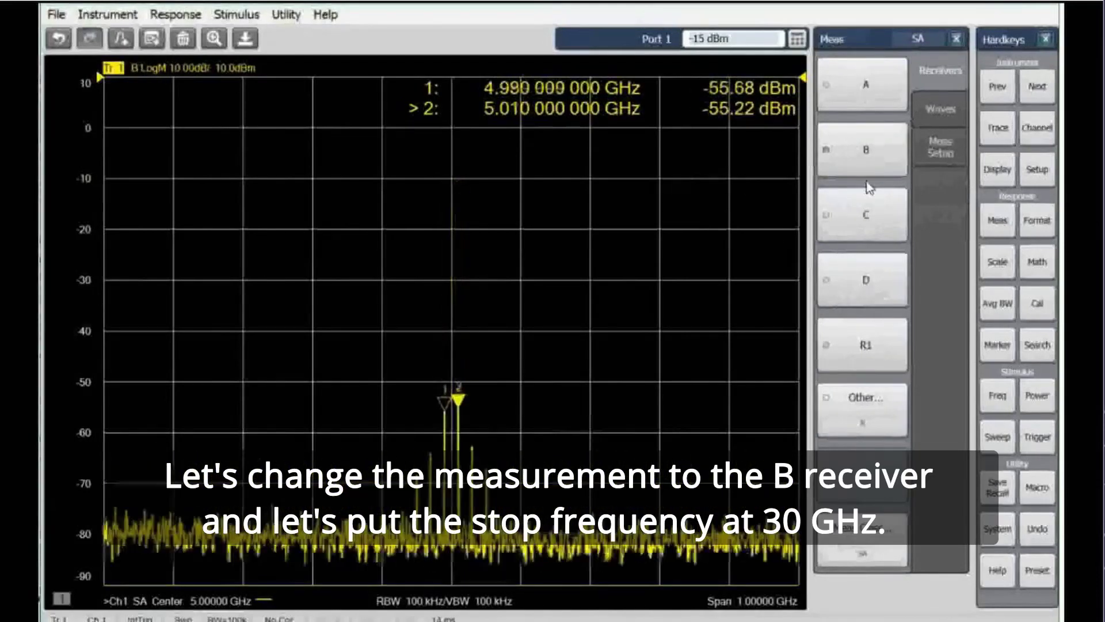
pyautogui.click(998, 395)
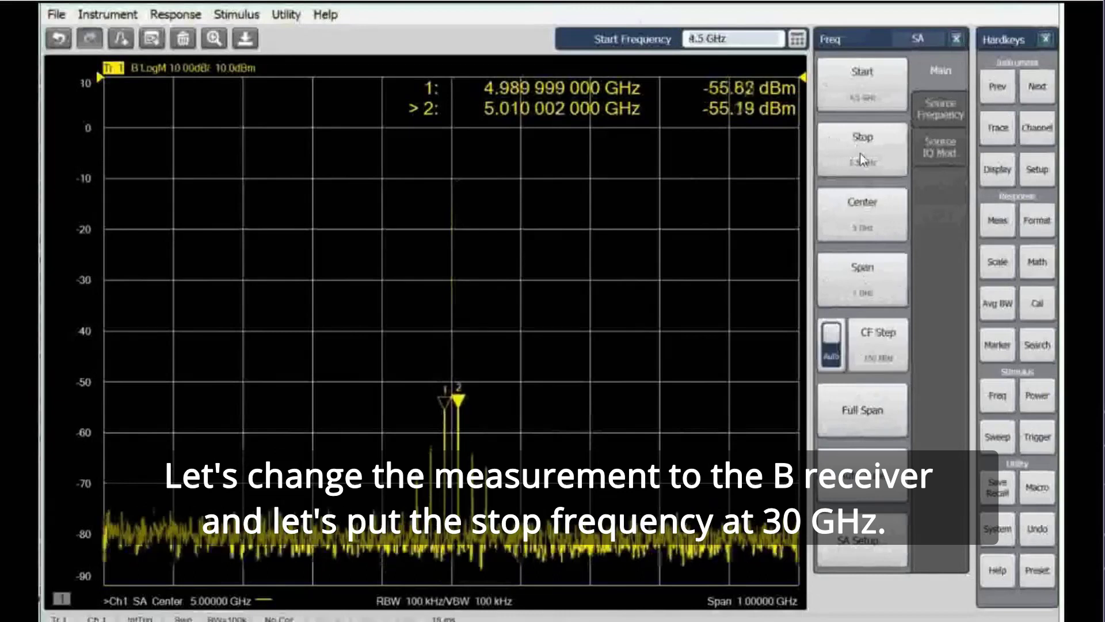
pyautogui.click(860, 153)
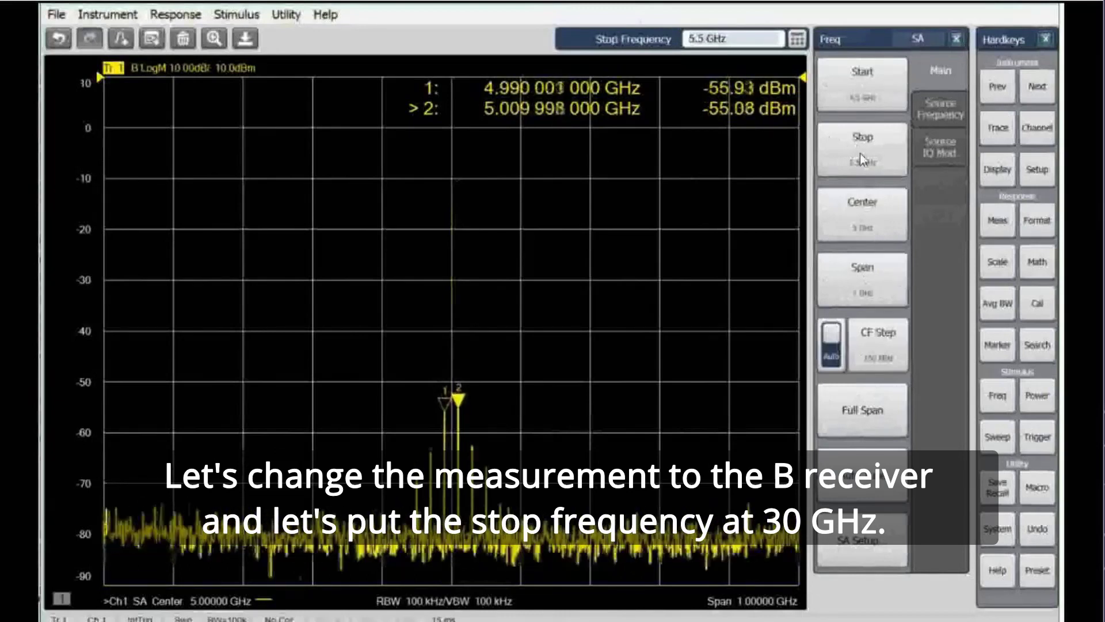
pyautogui.write('30')
pyautogui.press('Return')
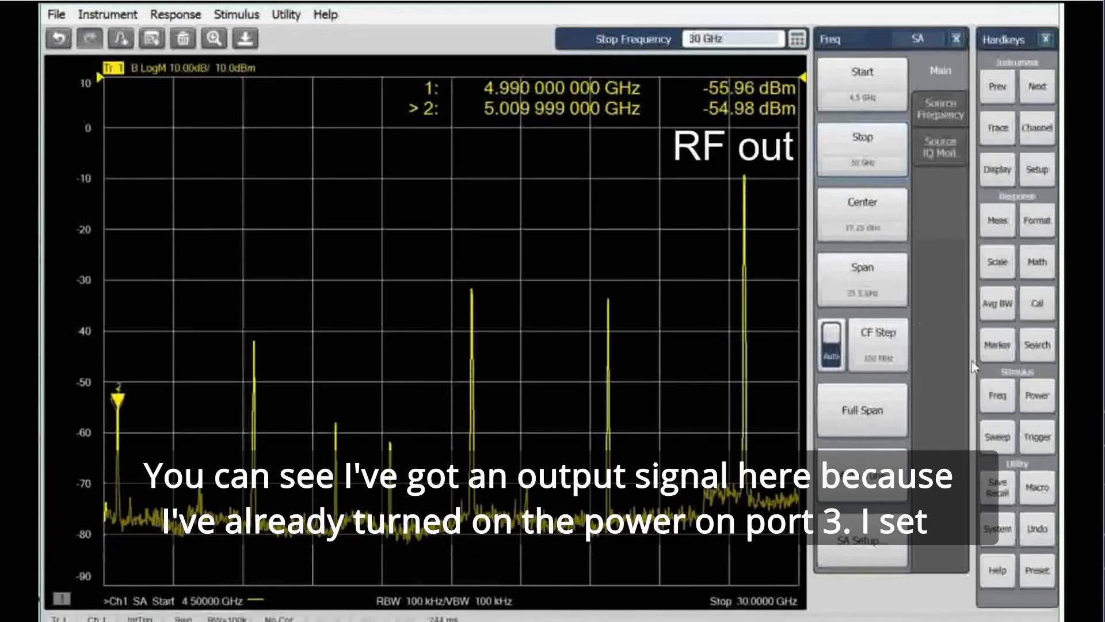
# - Toggle the port 3 LO source off and back on to show the RF, LO and image peaks
pyautogui.click(1034, 396)
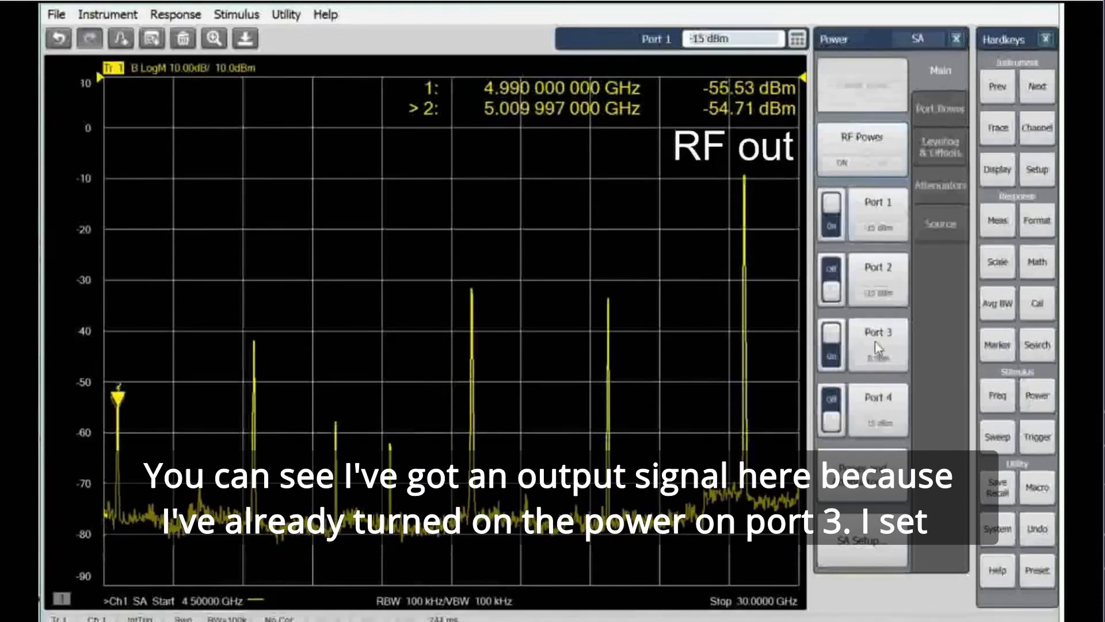
pyautogui.click(831, 358)
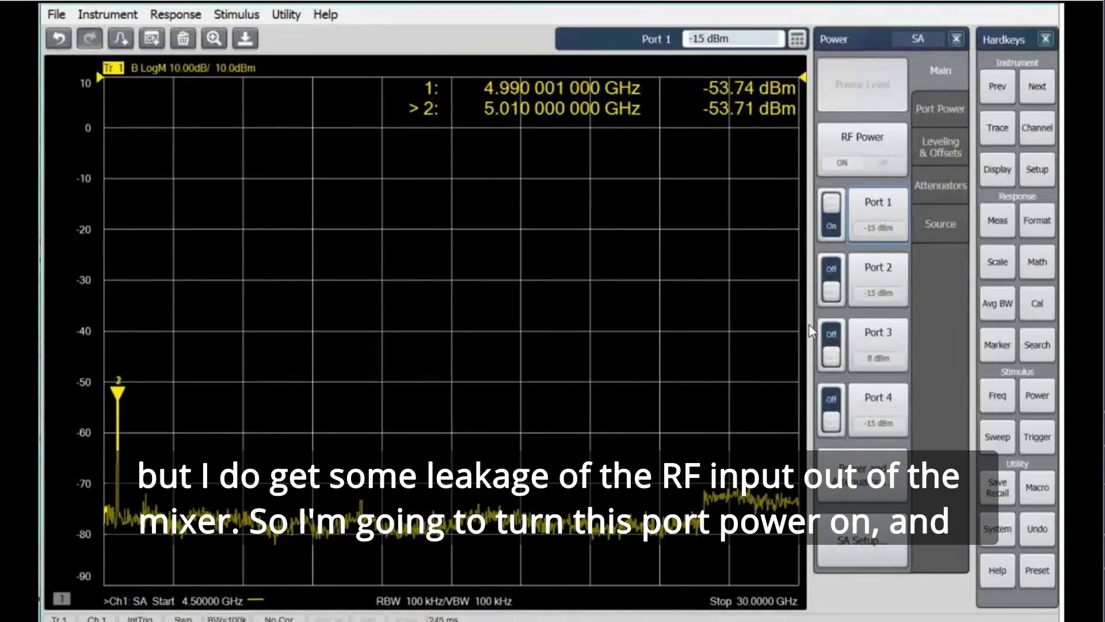
pyautogui.click(830, 345)
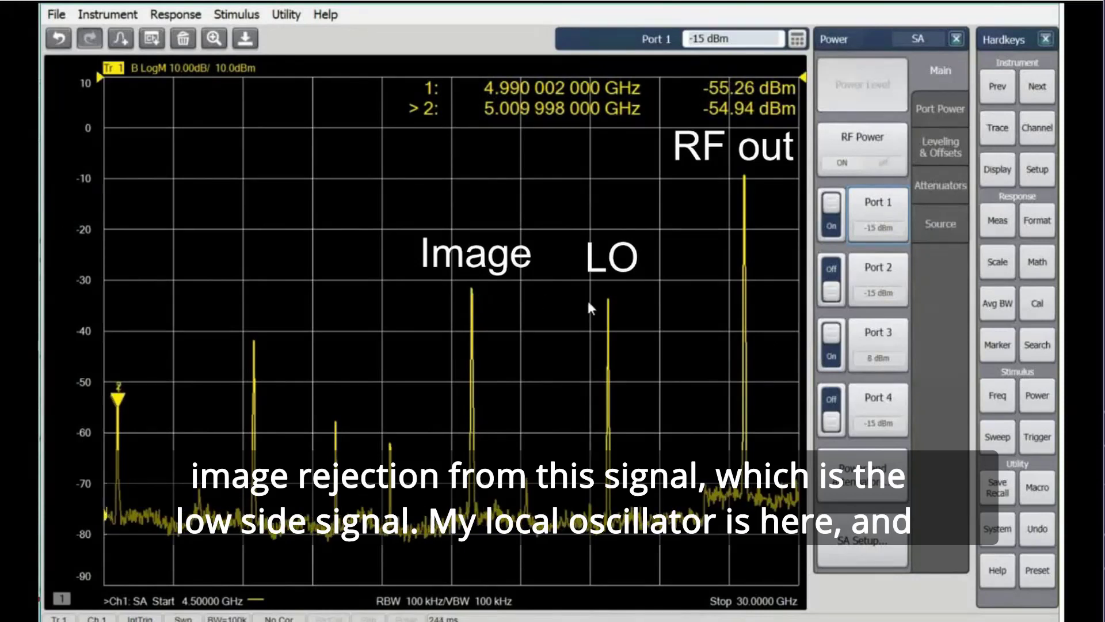
# - Narrow the span to 200 MHz around the 28 GHz centre
pyautogui.click(998, 395)
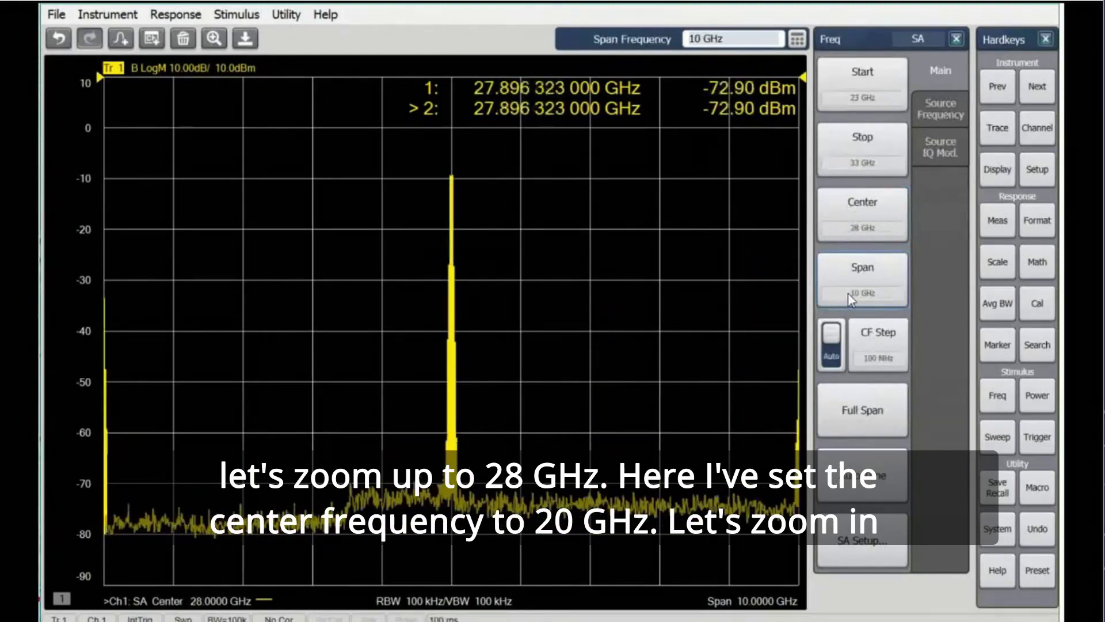
pyautogui.write('1')
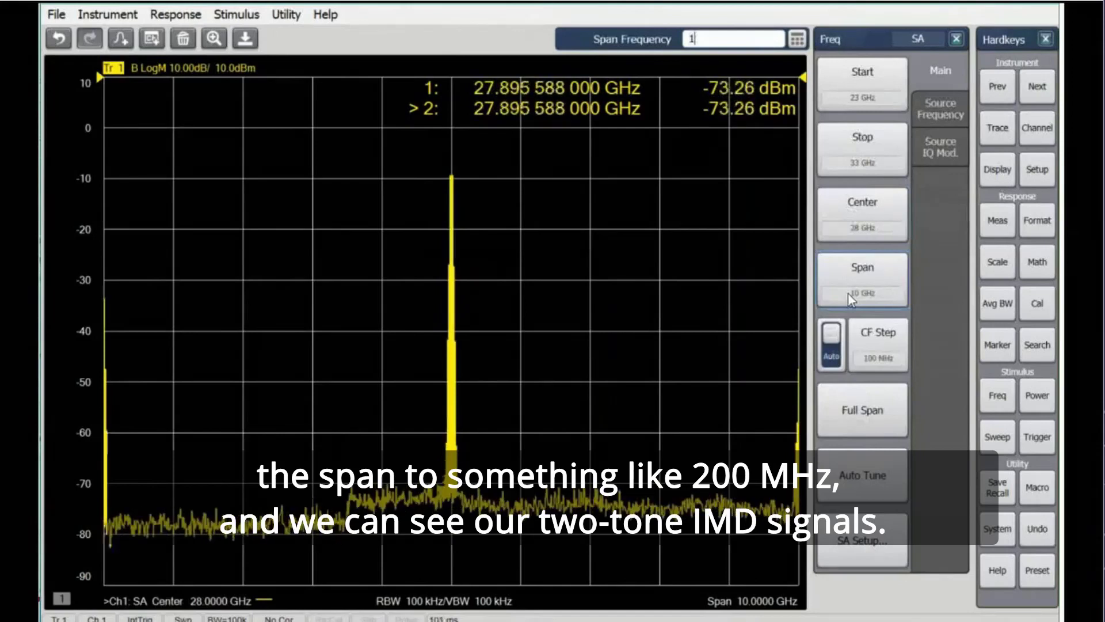
pyautogui.write('00')
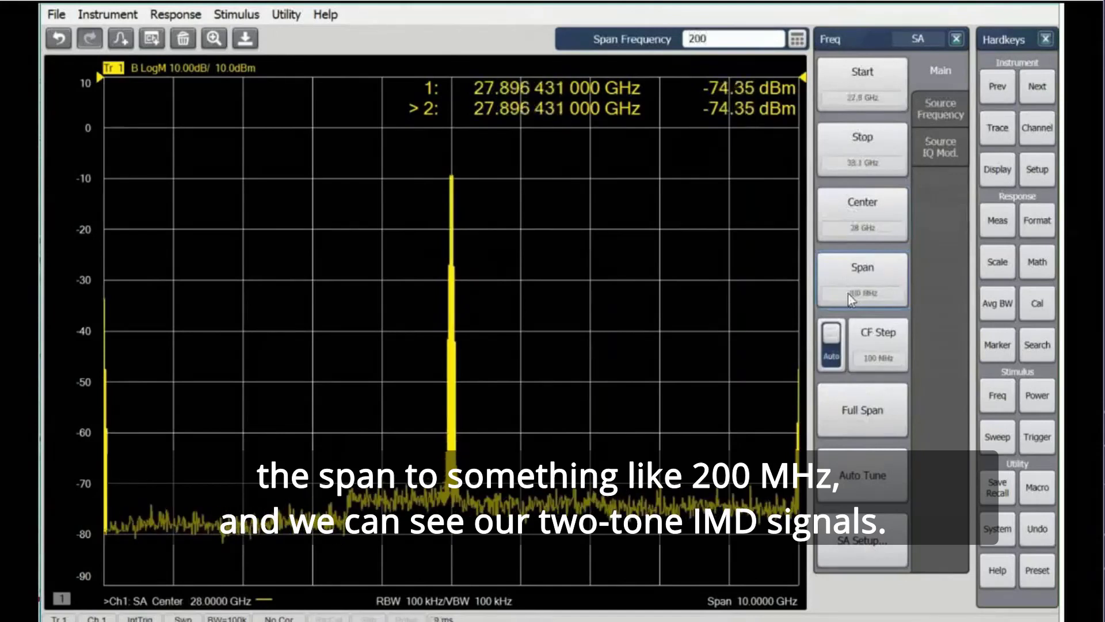
pyautogui.press('Return')
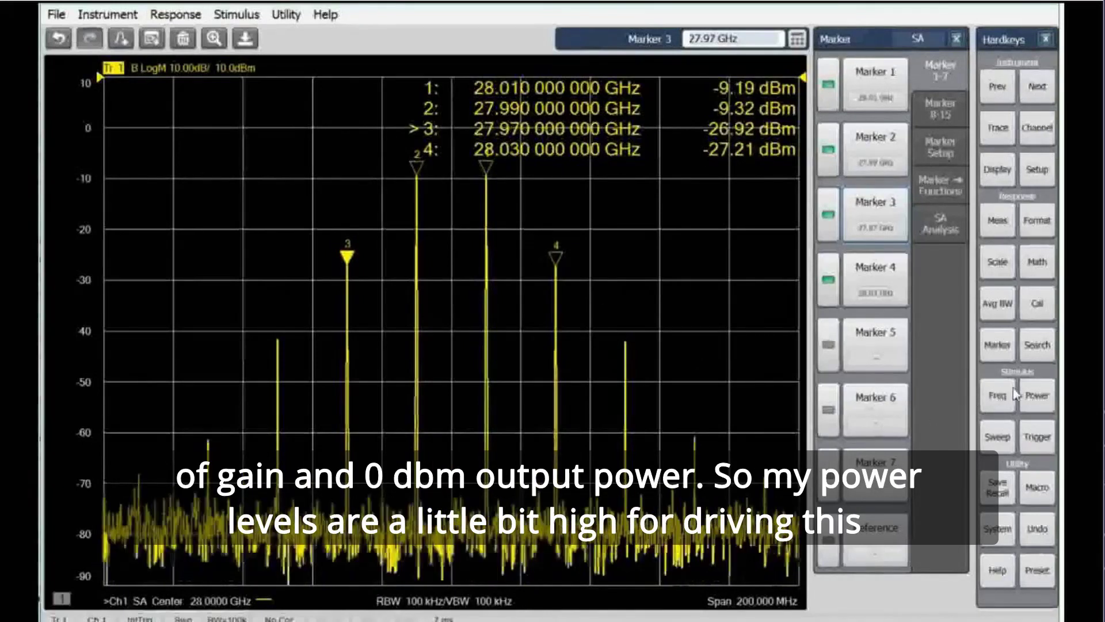
# - Lower both the port 1 and Source3 tone powers to -20 dBm
pyautogui.click(1040, 396)
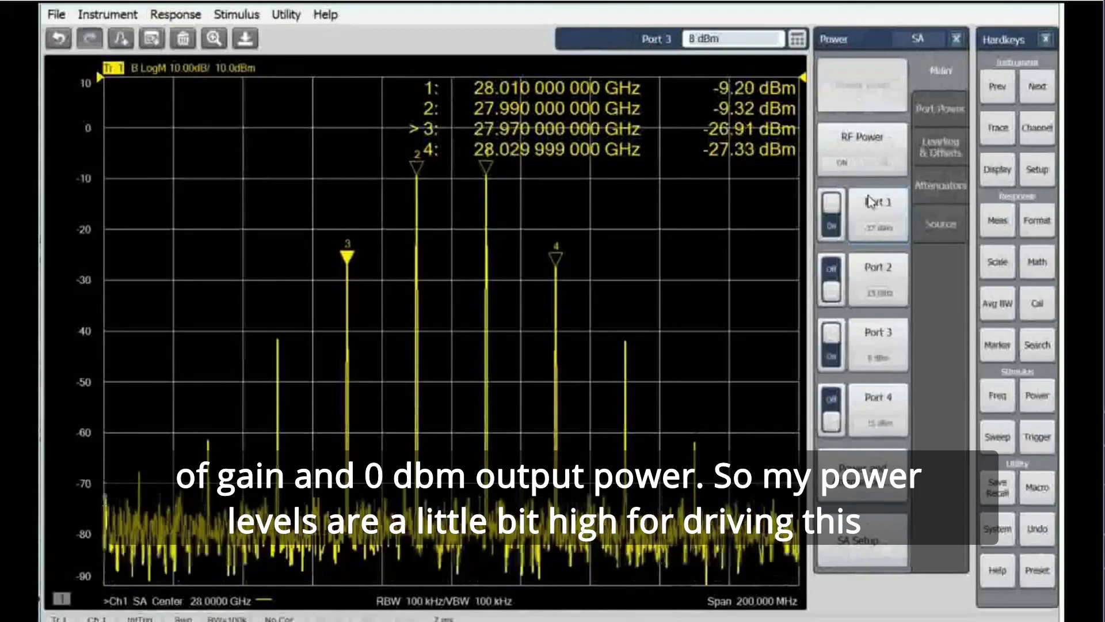
pyautogui.click(873, 227)
pyautogui.write('-20')
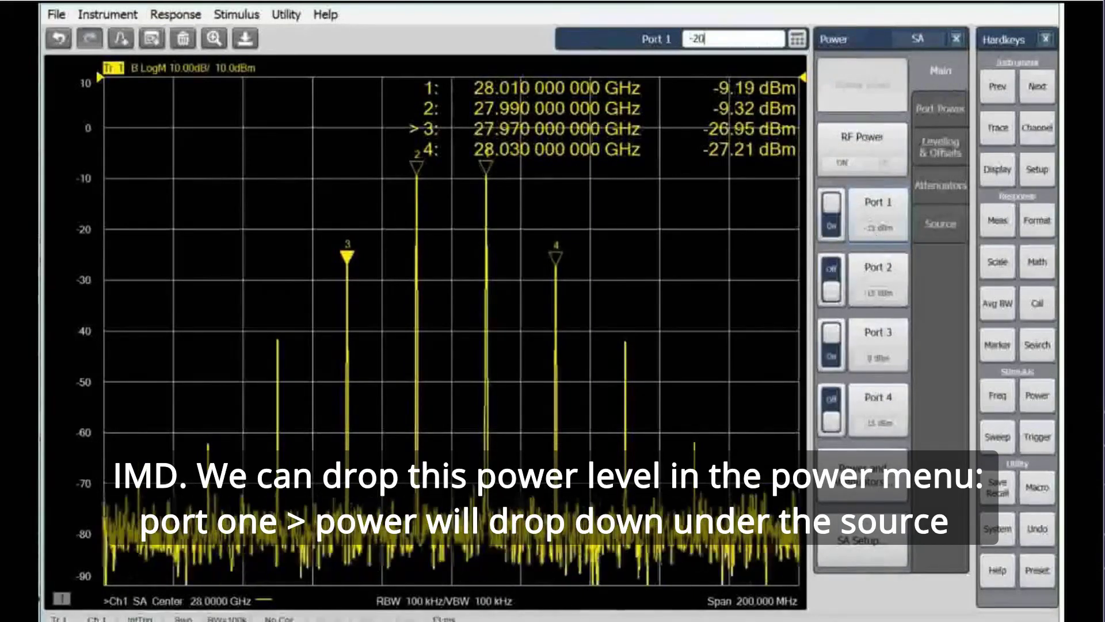
pyautogui.press('Return')
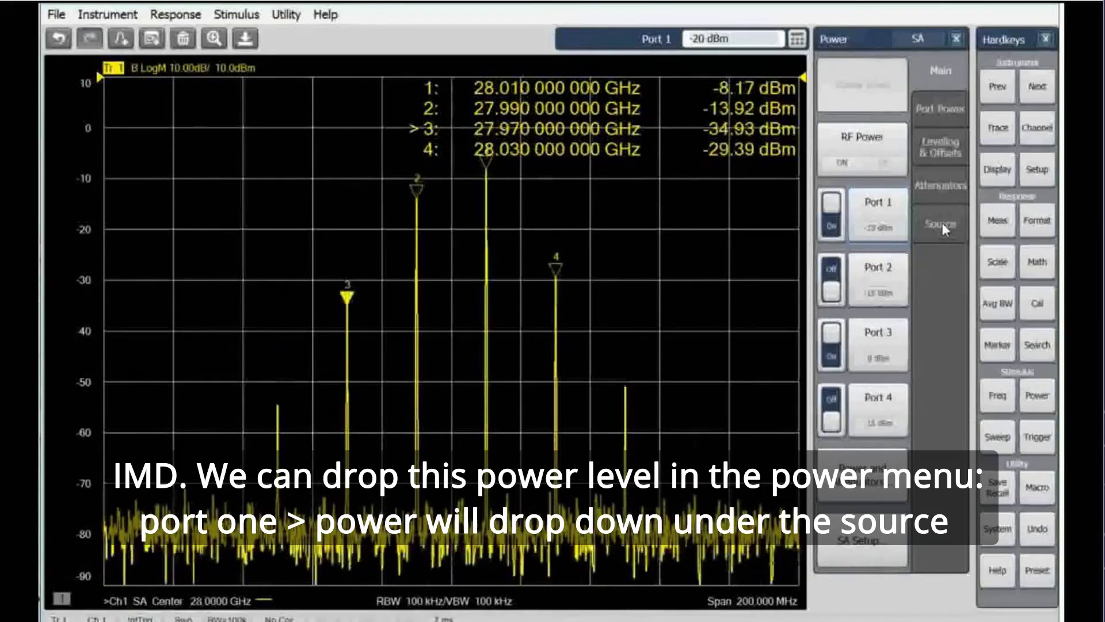
pyautogui.click(944, 228)
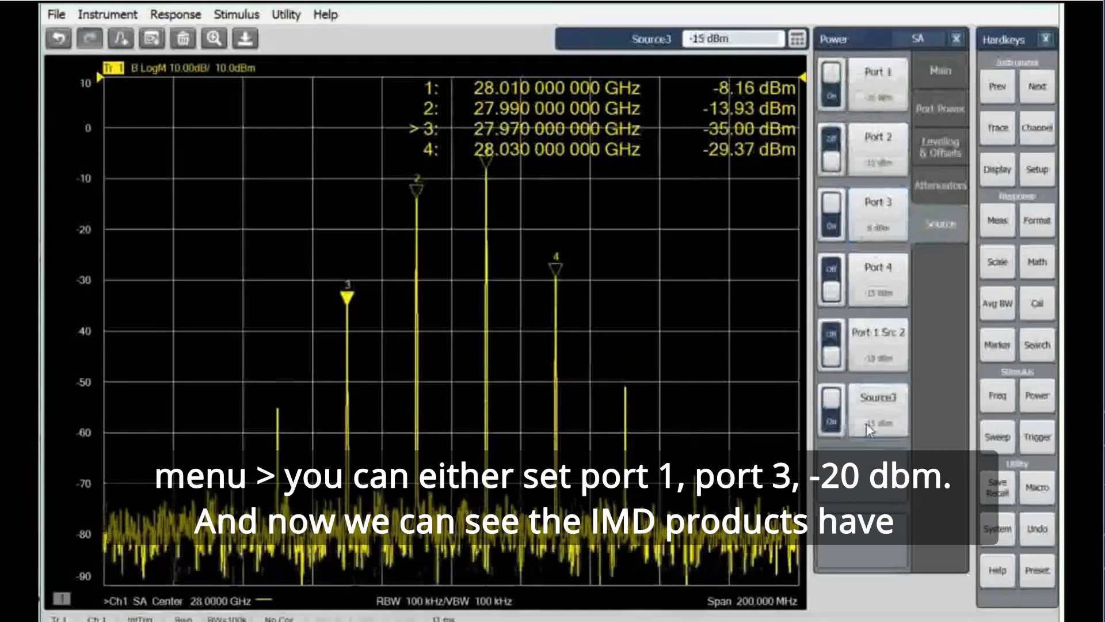
pyautogui.press('BackSpace')
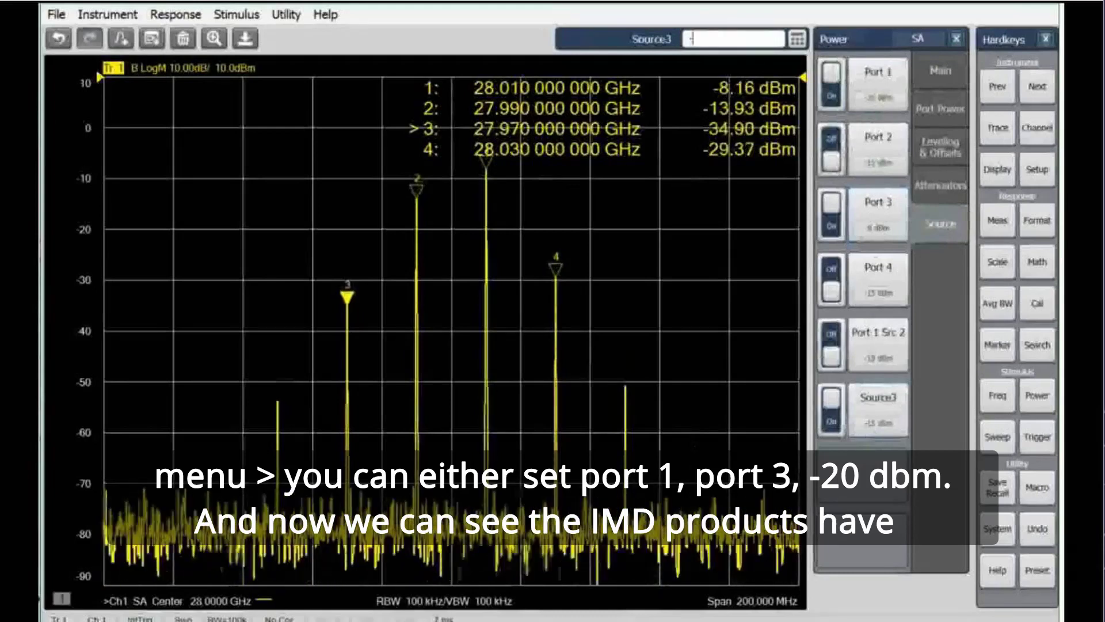
pyautogui.write('-20')
pyautogui.press('Return')
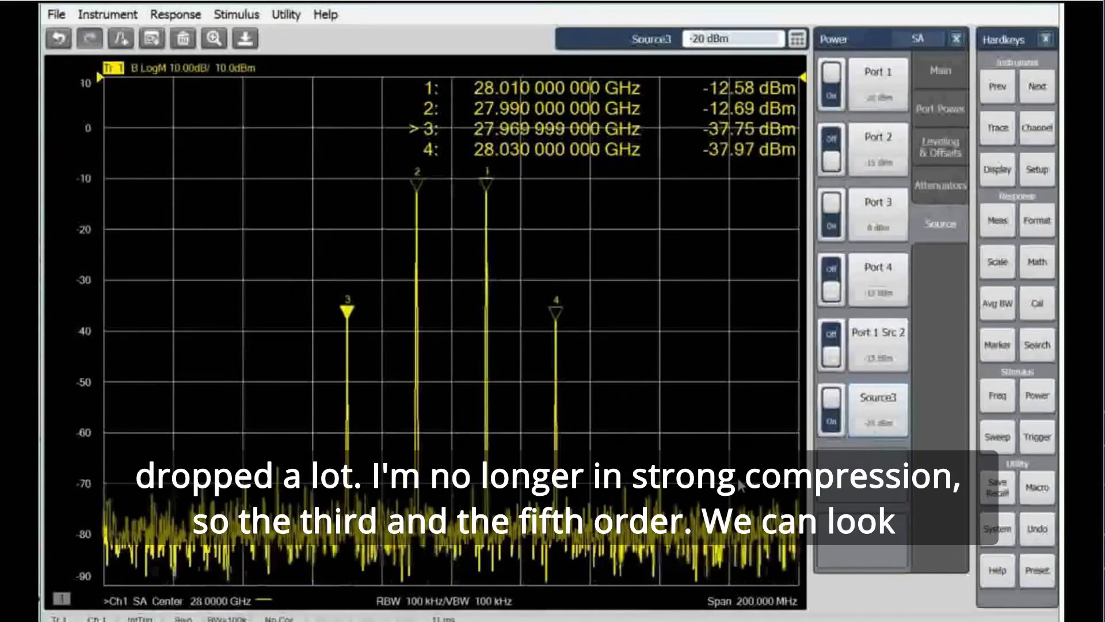
# - Set the resolution bandwidth to 3 kHz to lower the noise floor
pyautogui.click(994, 305)
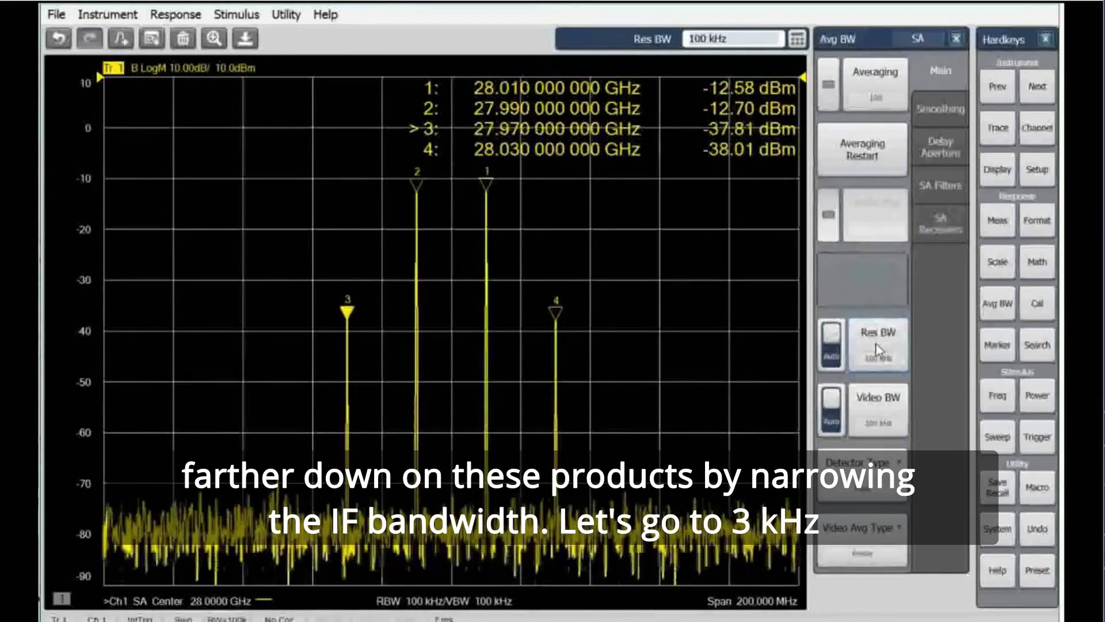
pyautogui.write('3 ')
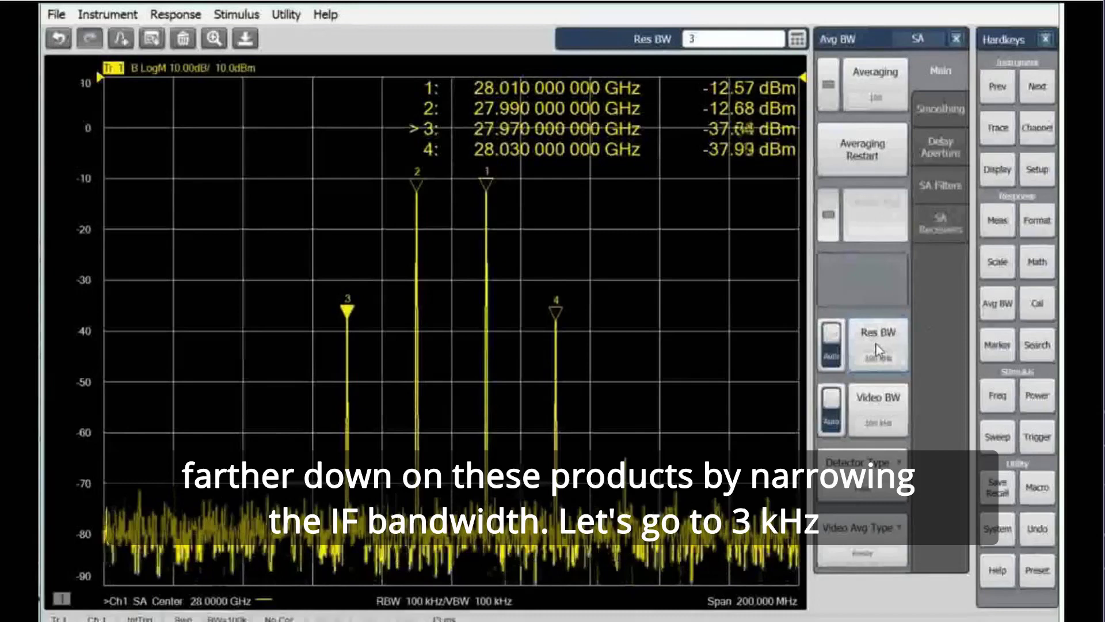
pyautogui.write('k')
pyautogui.press('Return')
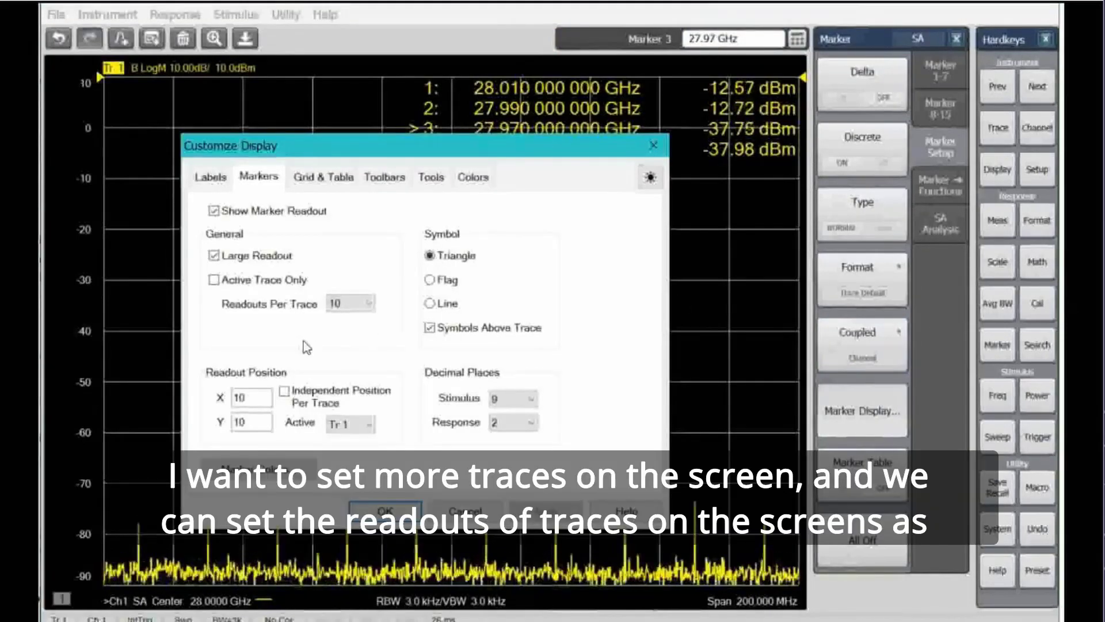
# - Allow 10 marker readouts per trace and close Customize Display
pyautogui.click(349, 306)
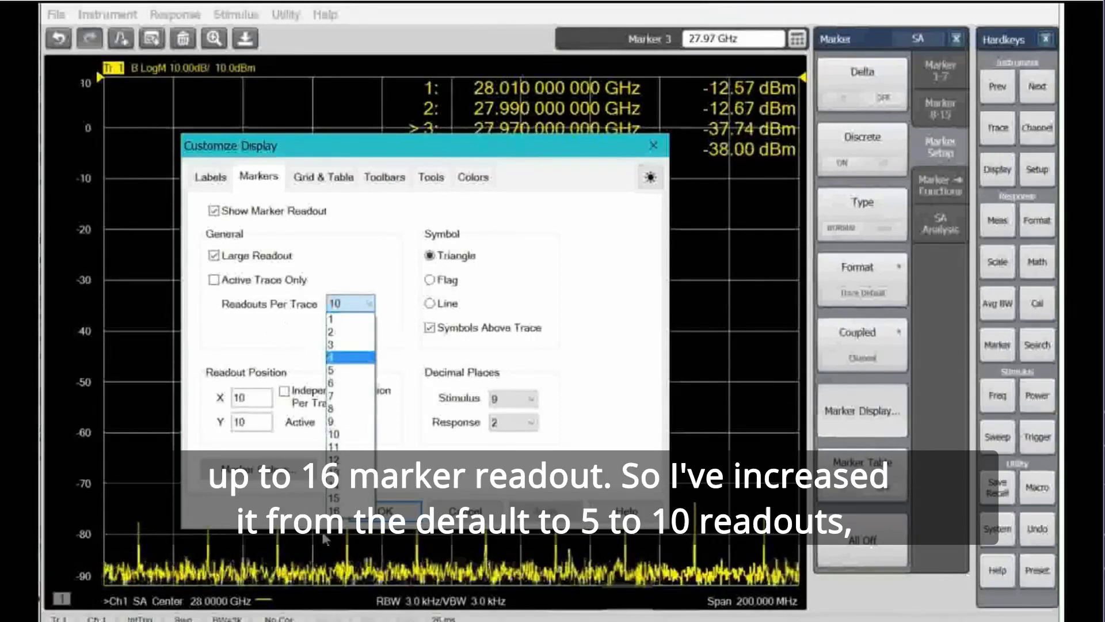
pyautogui.click(336, 433)
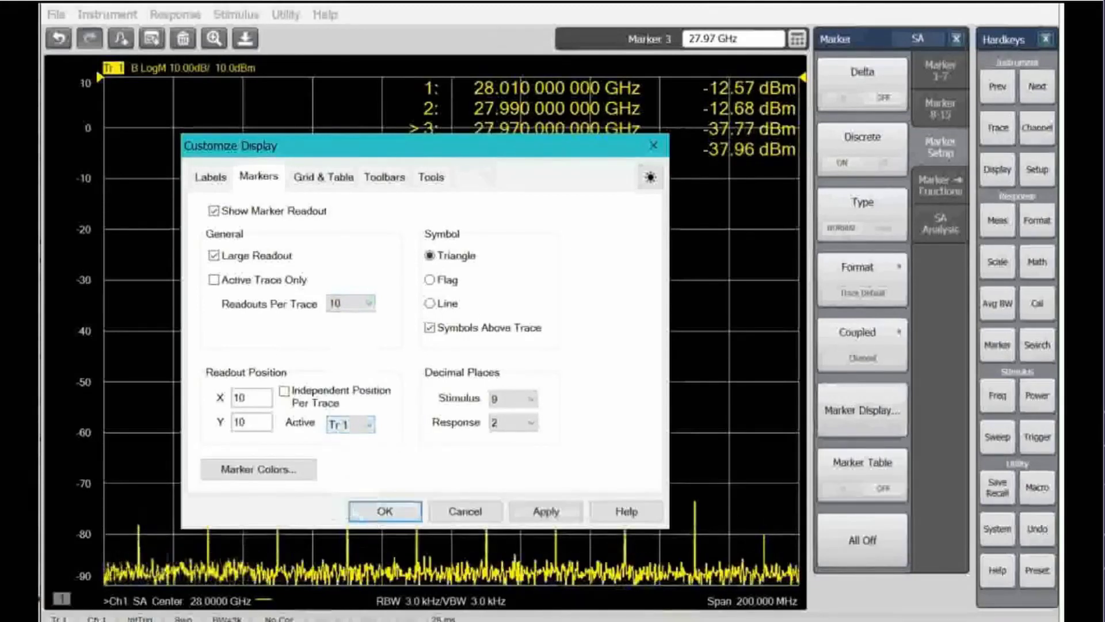
pyautogui.click(357, 512)
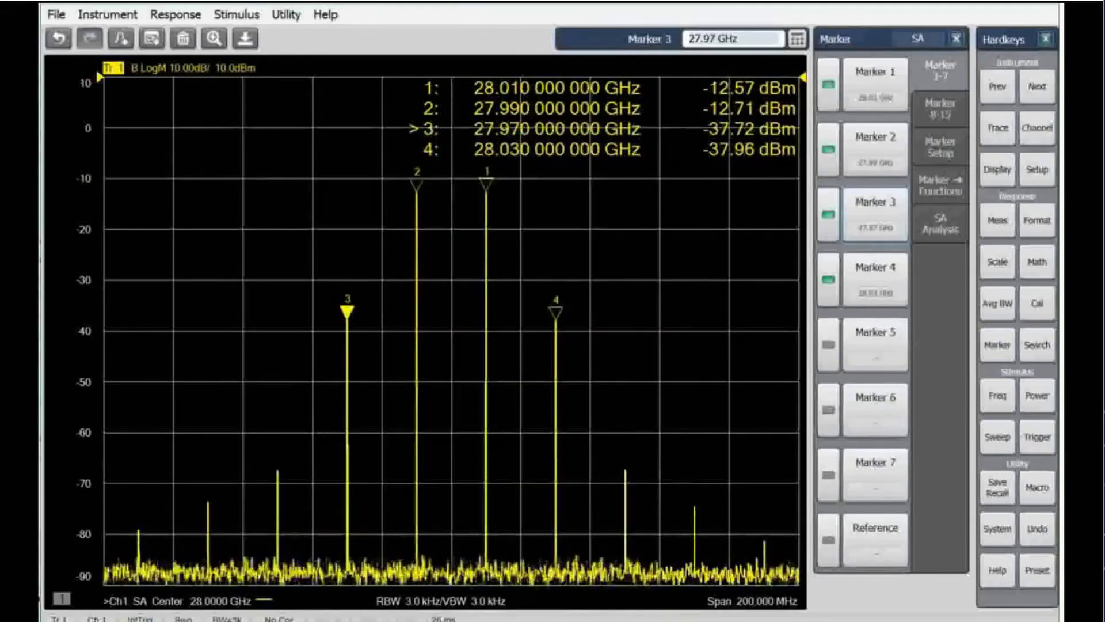
# - Add markers 5 and 6 on the IMD products at 27.97 GHz and 28.03 GHz
pyautogui.click(822, 341)
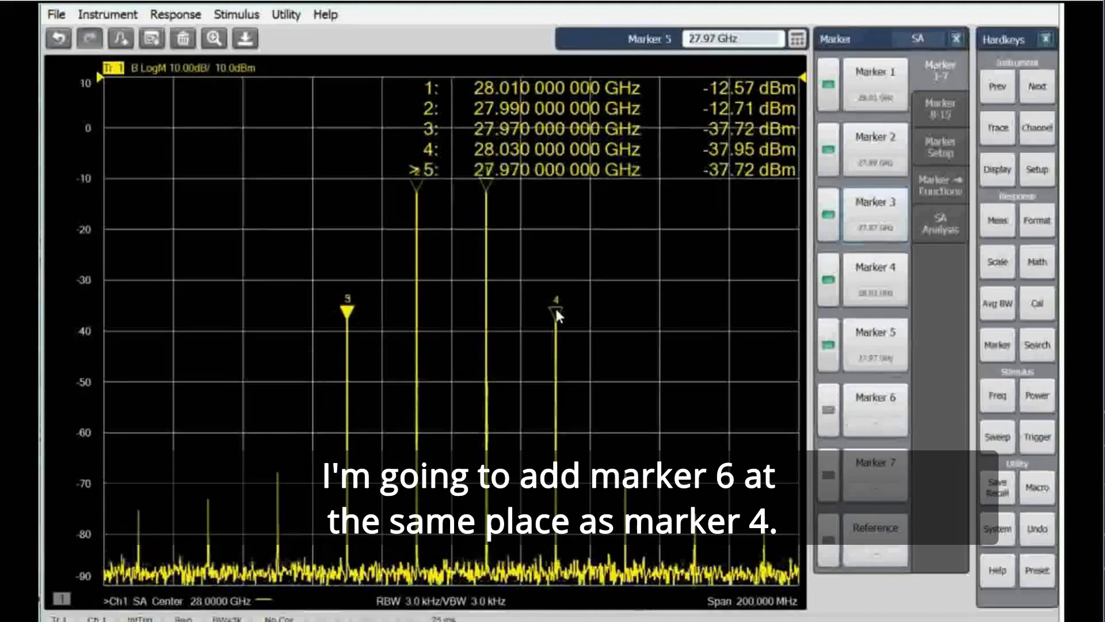
pyautogui.click(857, 279)
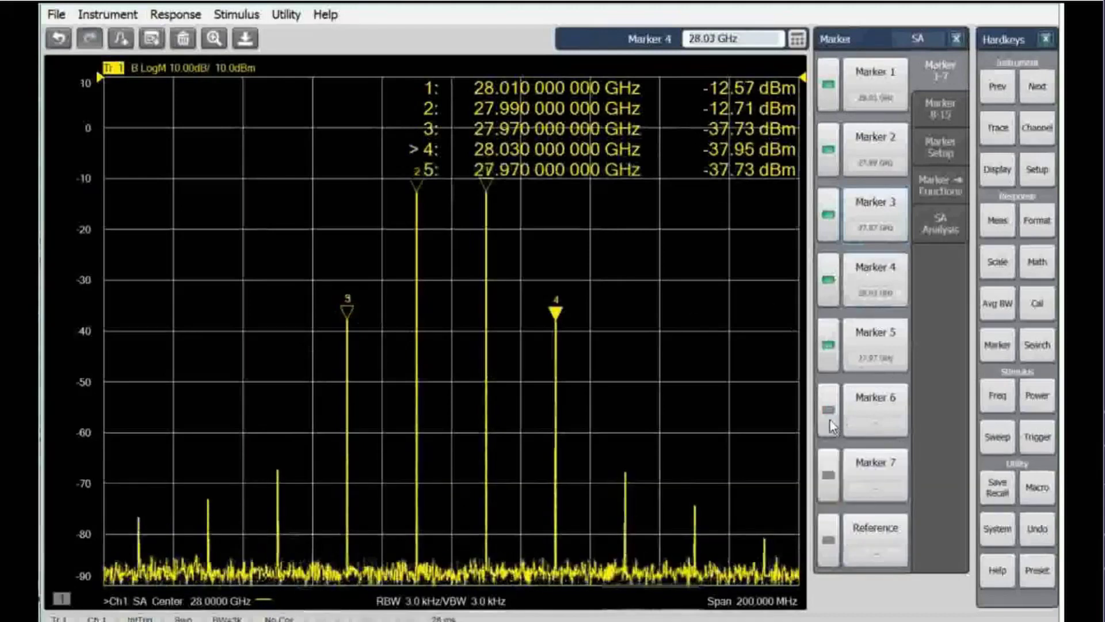
pyautogui.click(829, 423)
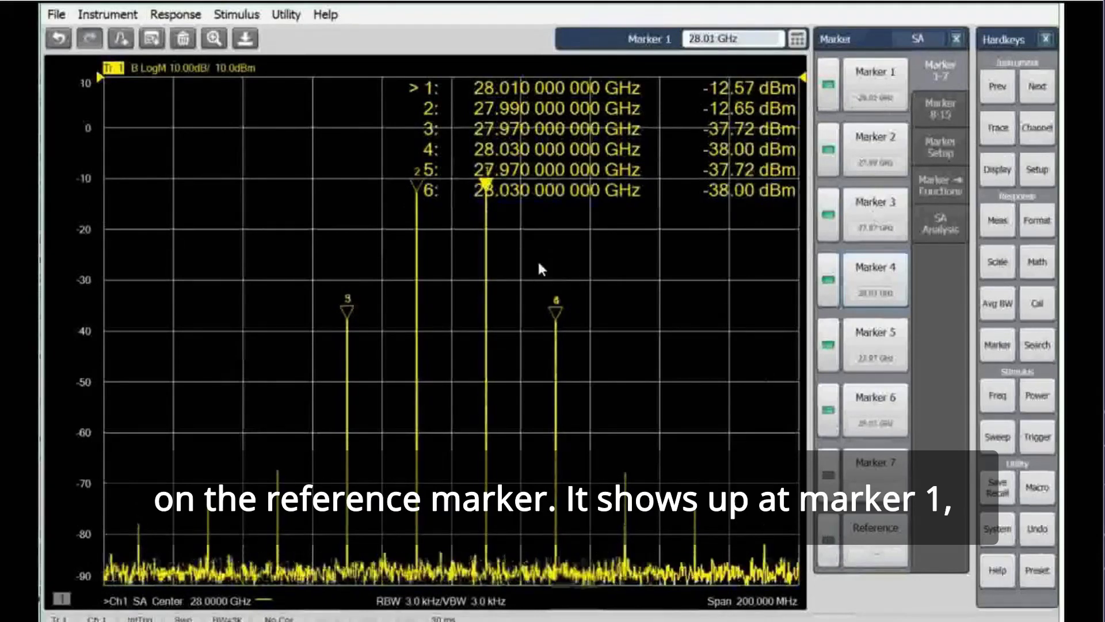
# - Turn on the reference marker at 28.01 GHz and make markers 5 and 6 delta markers
pyautogui.click(829, 540)
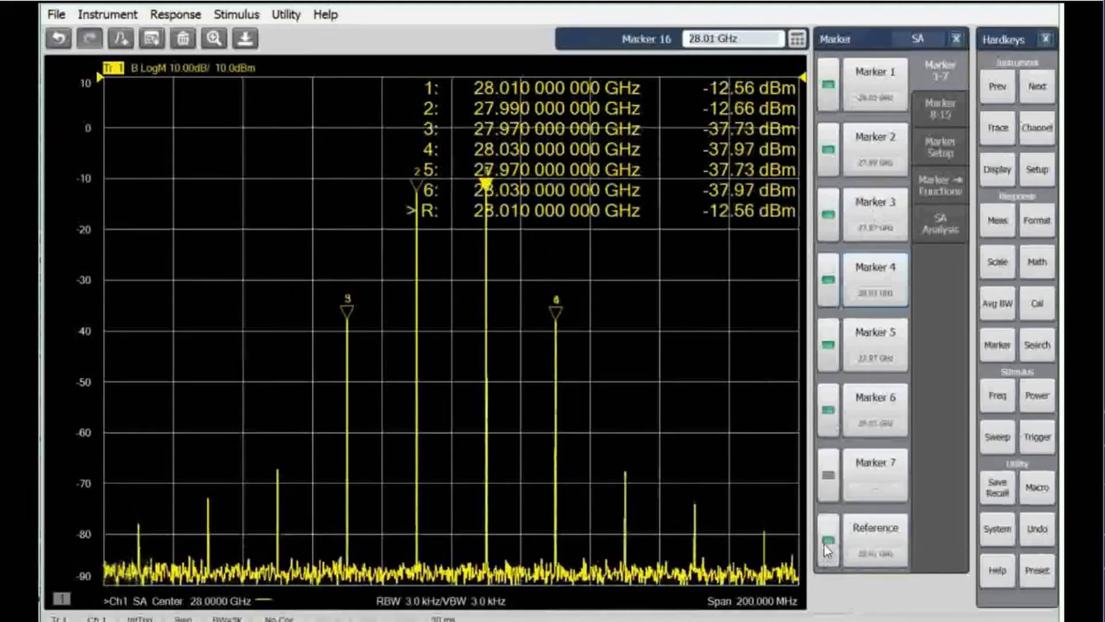
pyautogui.click(875, 339)
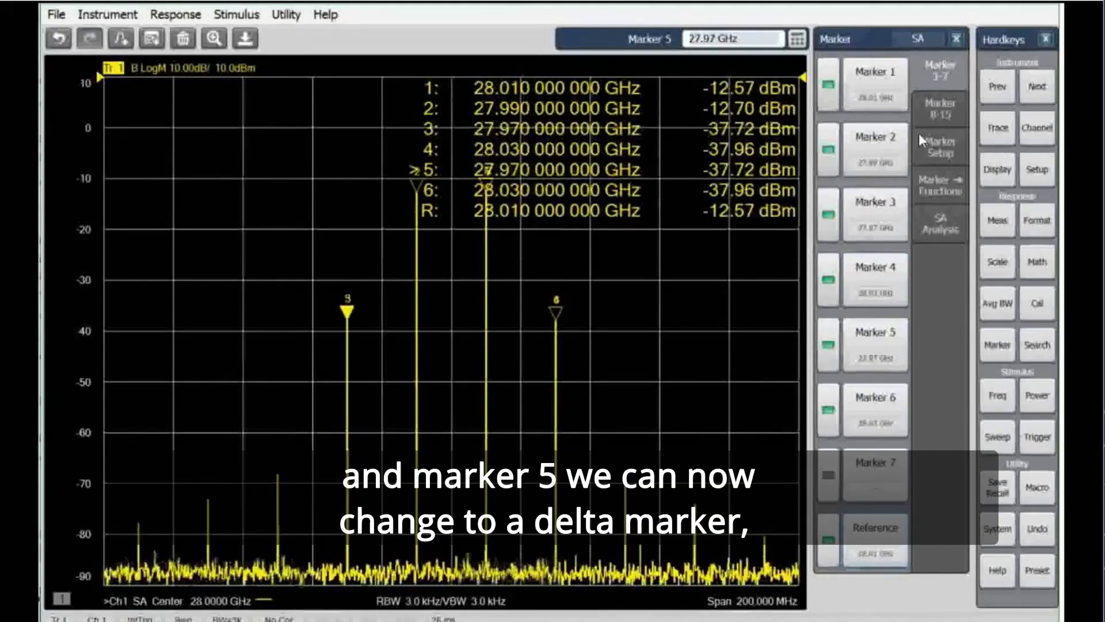
pyautogui.click(940, 146)
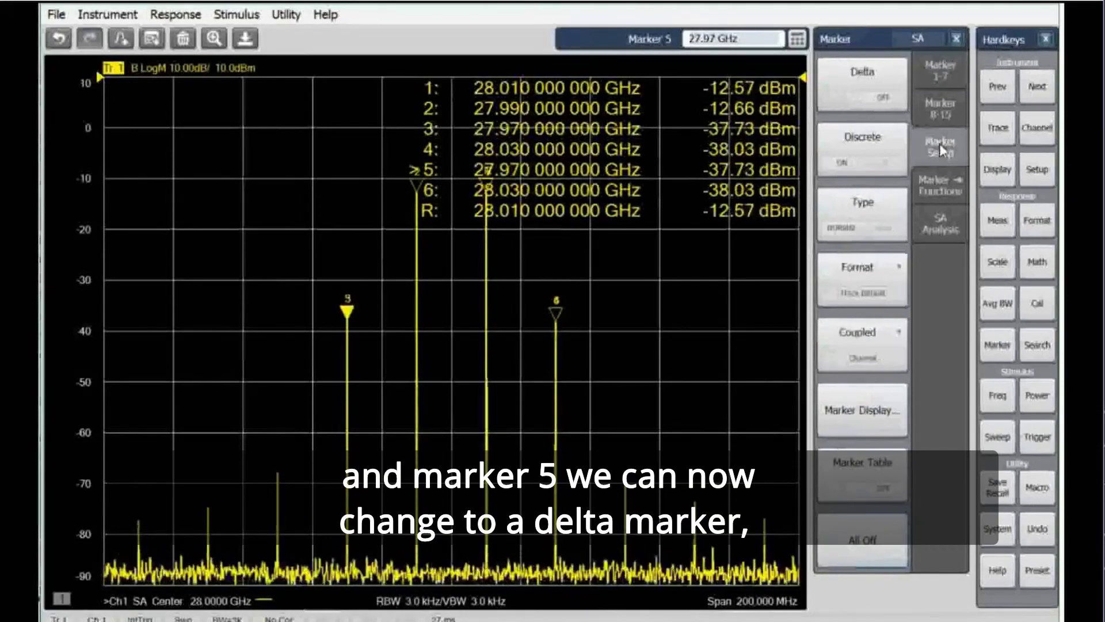
pyautogui.click(851, 89)
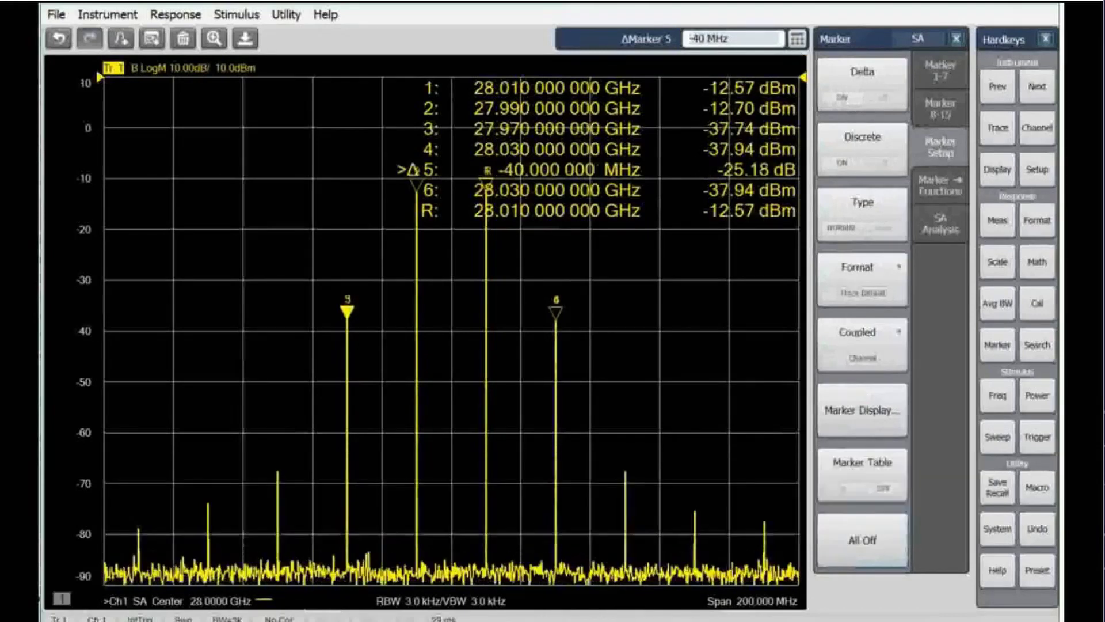
pyautogui.click(940, 71)
pyautogui.click(948, 153)
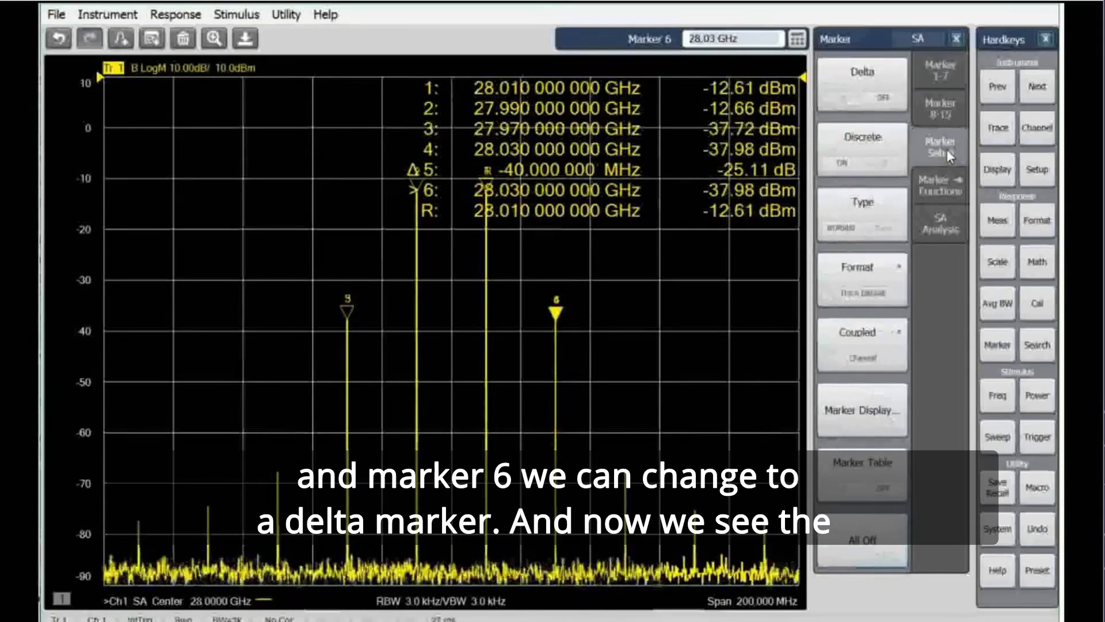
pyautogui.click(851, 86)
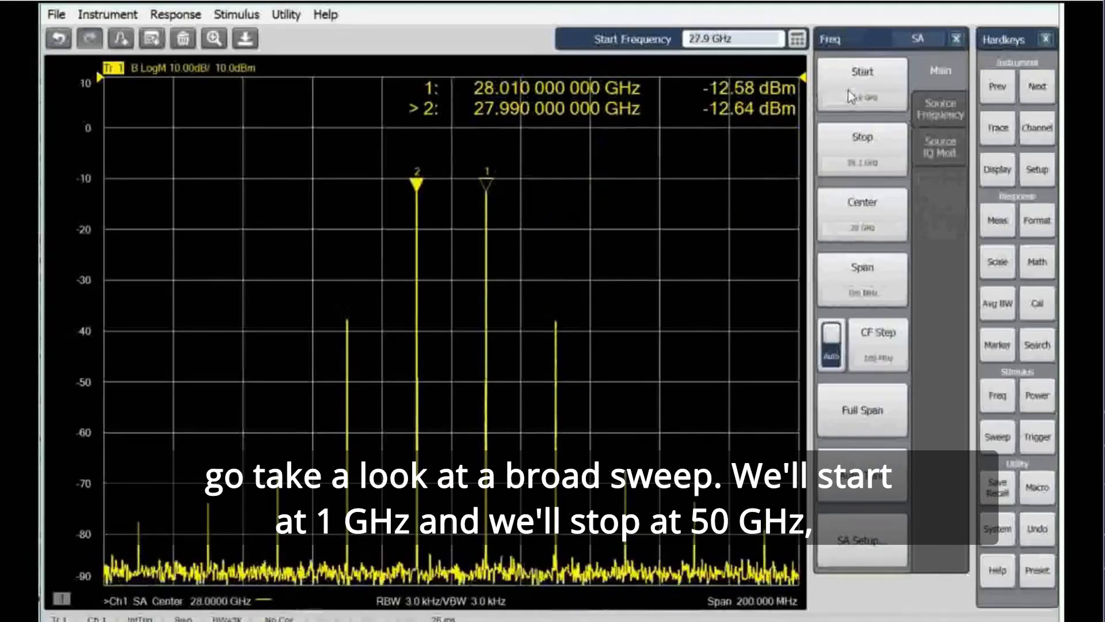
# - Set the sweep to start at 1 GHz and stop at 50 GHz
pyautogui.write('1')
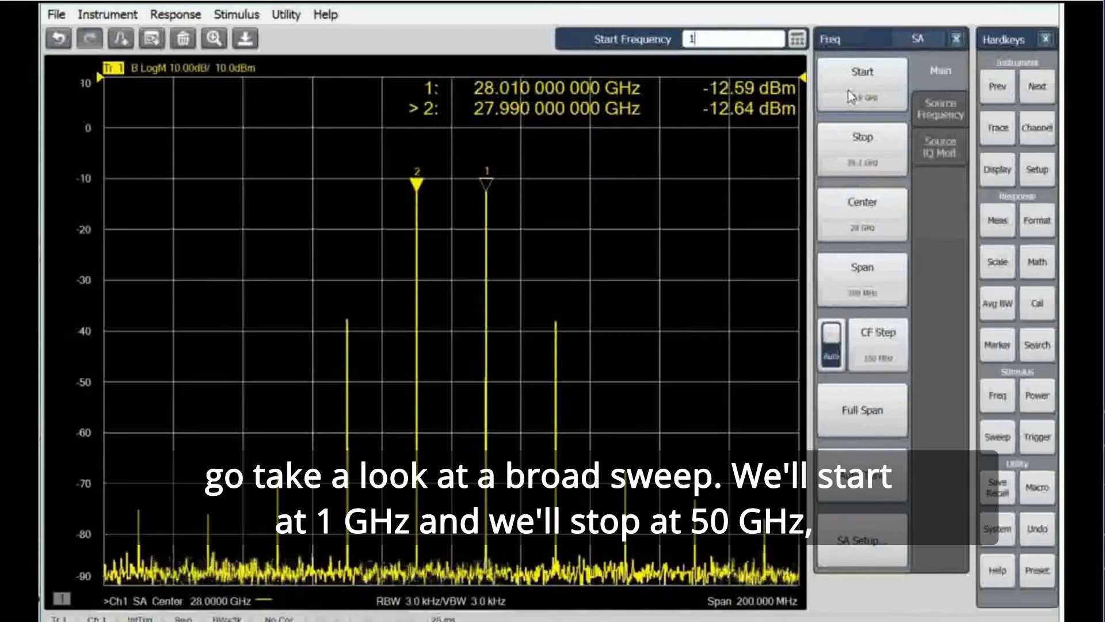
pyautogui.press('Return')
pyautogui.click(863, 151)
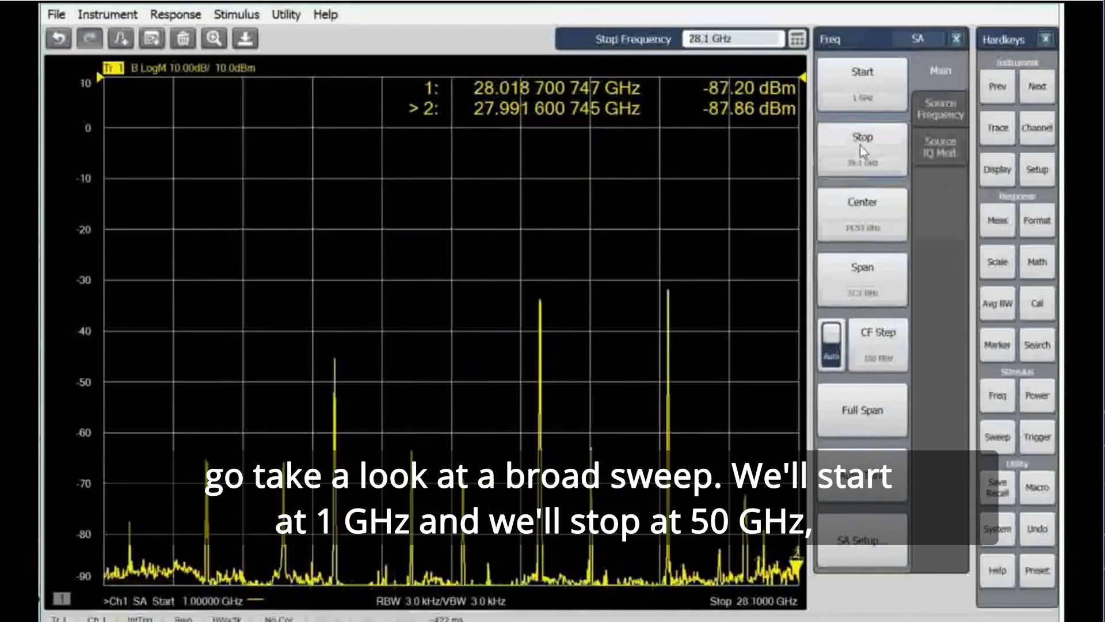
pyautogui.write('50')
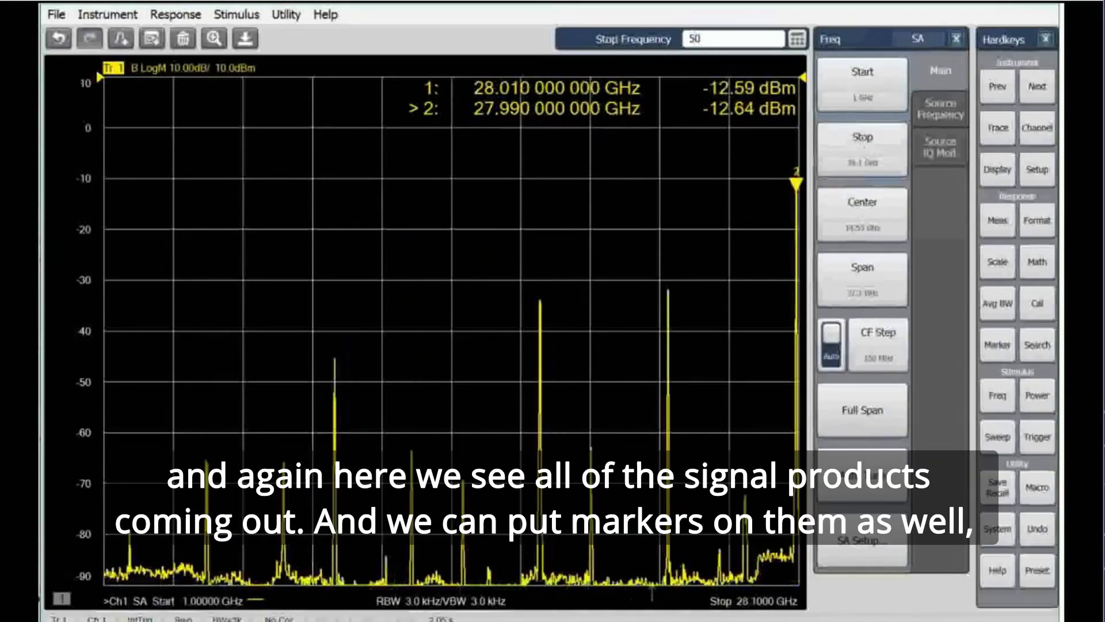
pyautogui.press('Return')
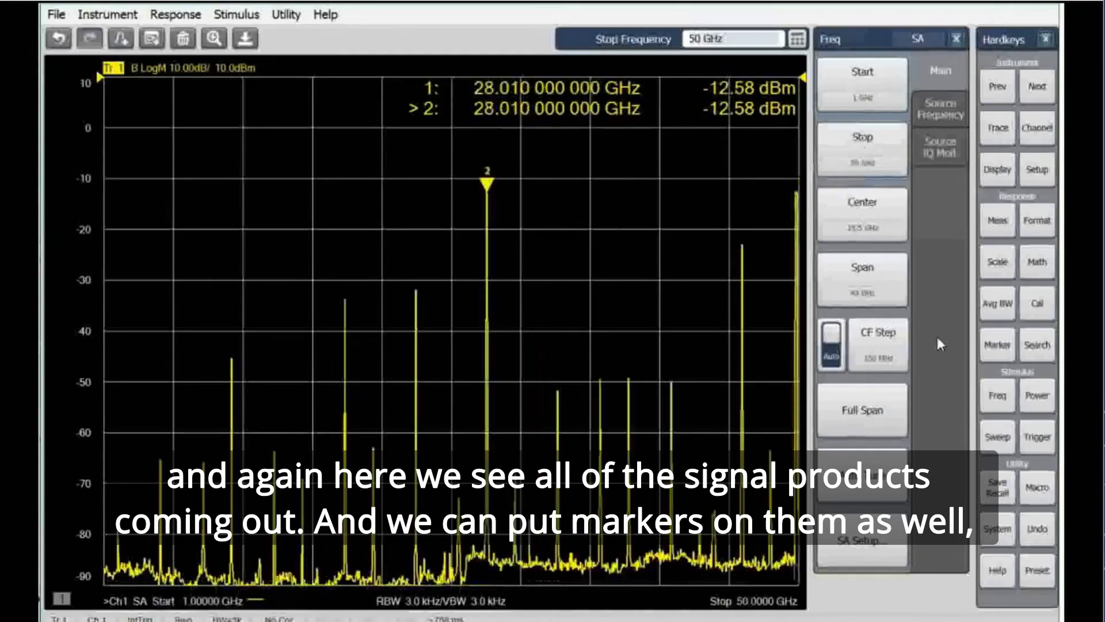
# - Turn on marker 3 and place it at 23 GHz on the LO feed-through
pyautogui.click(997, 345)
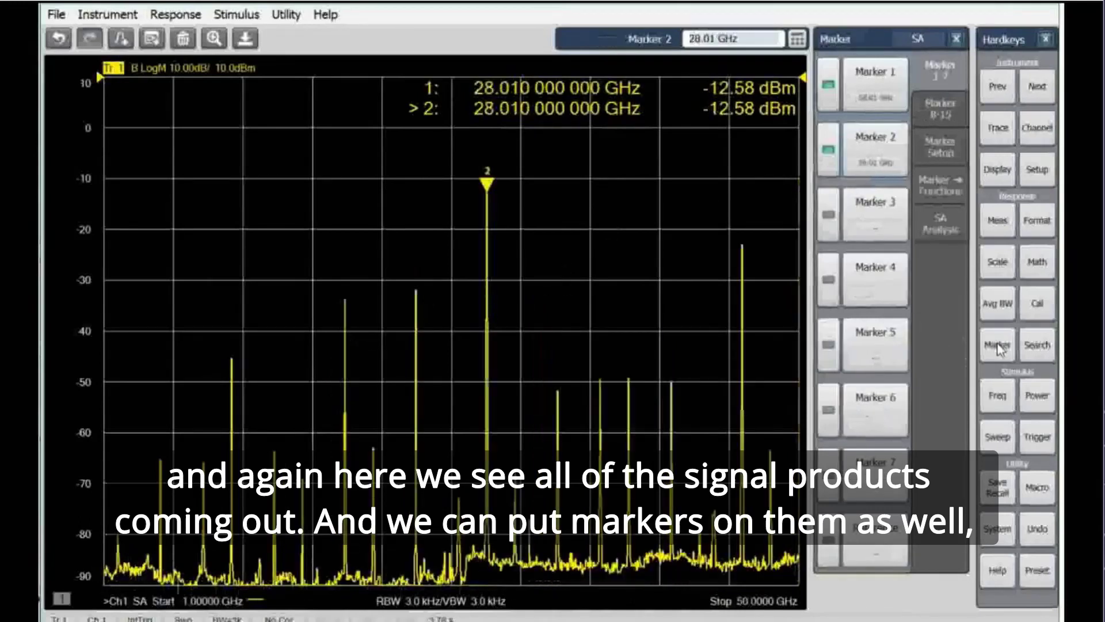
pyautogui.click(872, 209)
pyautogui.write('23')
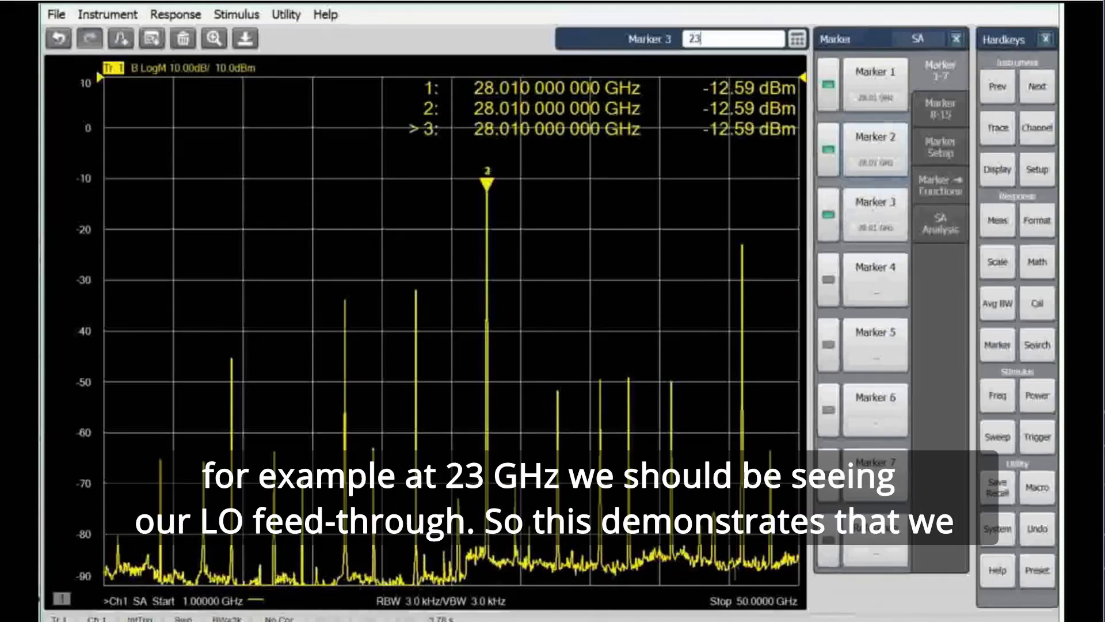
pyautogui.press('Return')
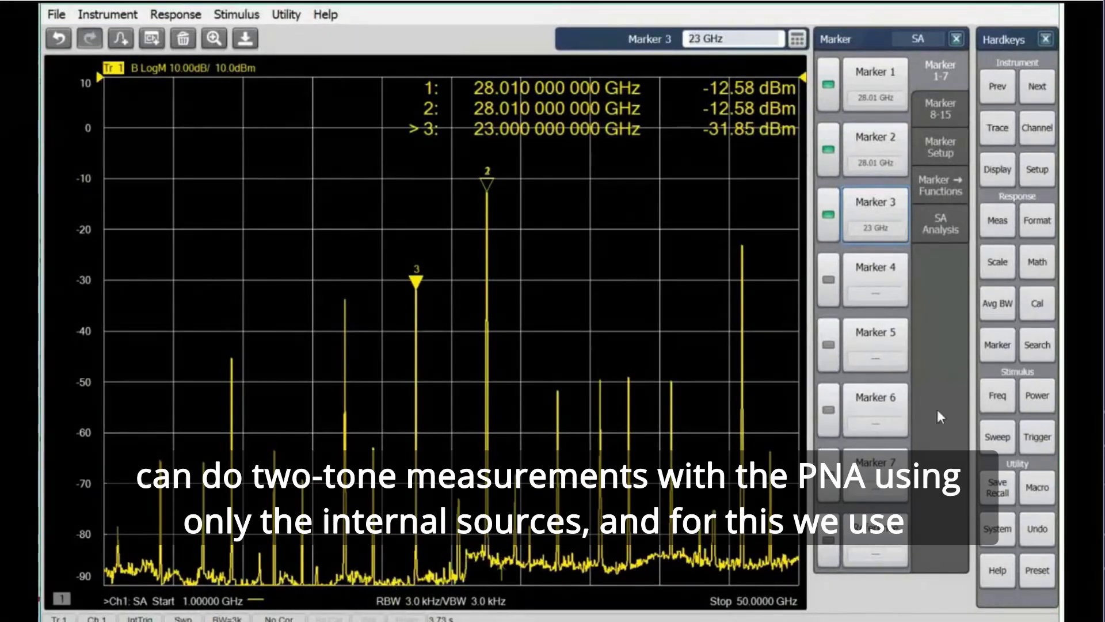
# - Show the per-source frequencies: Port 1 4.99 GHz, Source3 5.01 GHz, Port 3 23 GHz
pyautogui.click(996, 397)
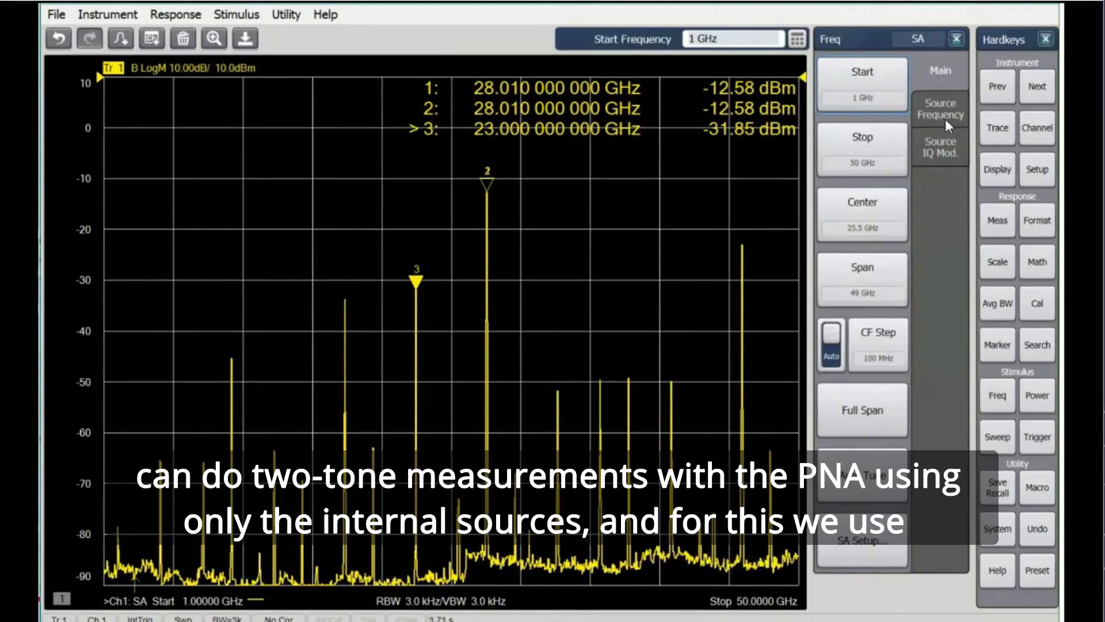
pyautogui.click(944, 115)
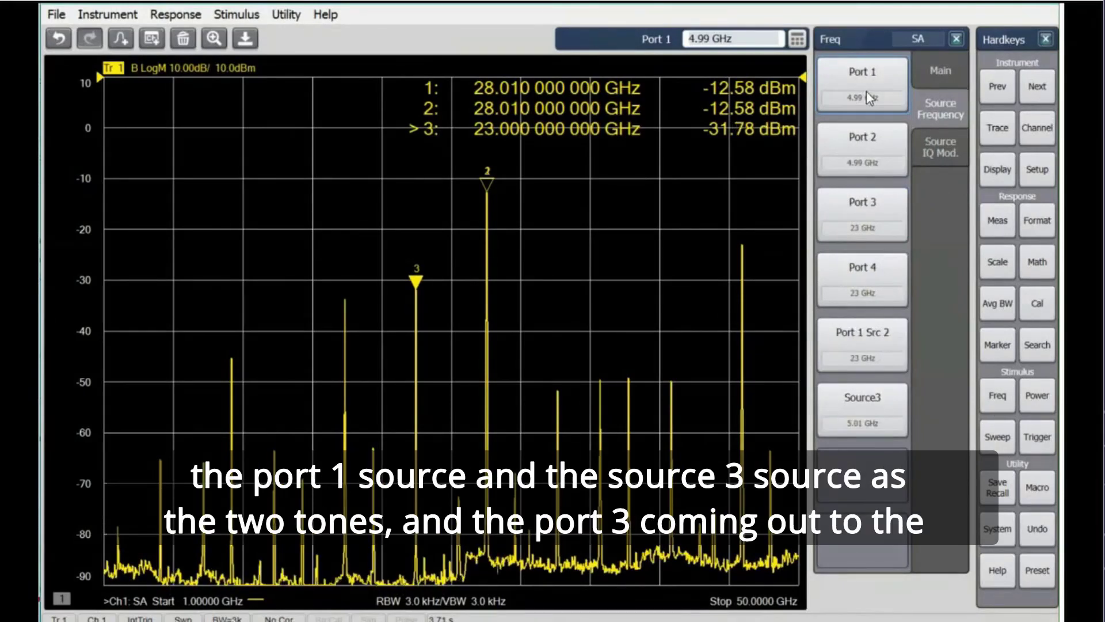